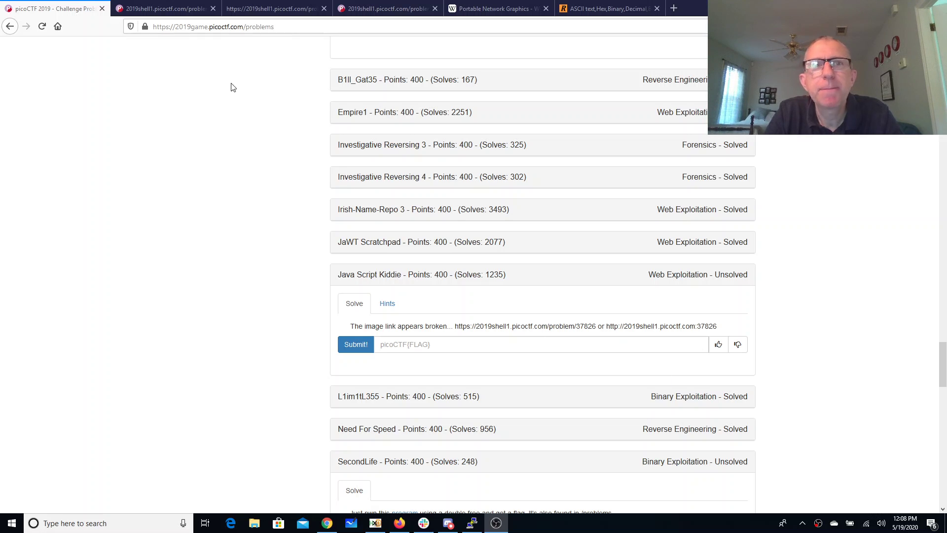
Submit a random test key on the Java Script Kiddie problem page; no image appears
left_click(178, 10)
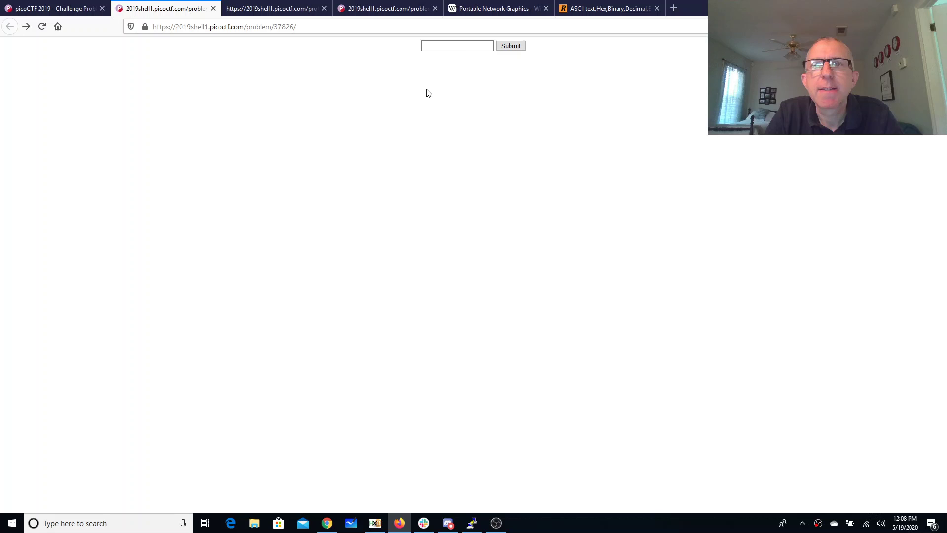
left_click(461, 46)
type("asldfjka")
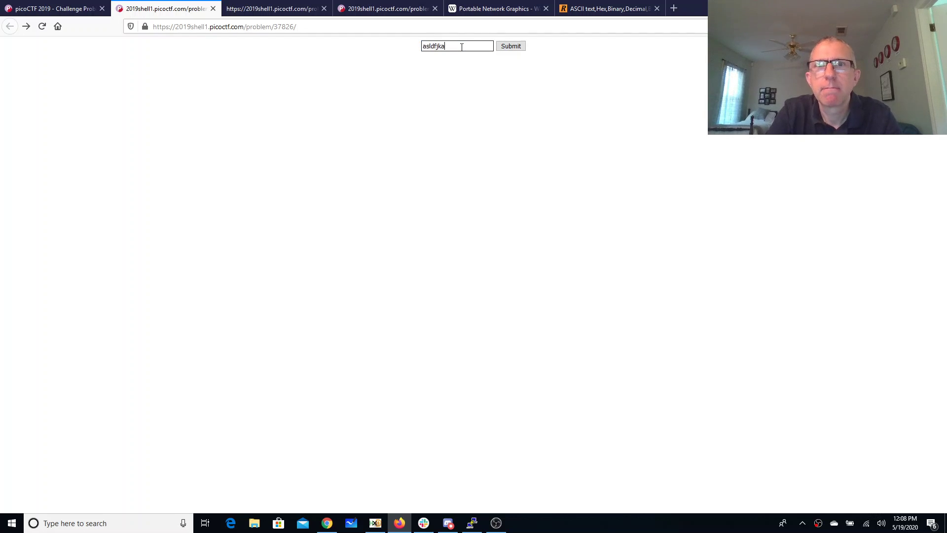
left_click(517, 47)
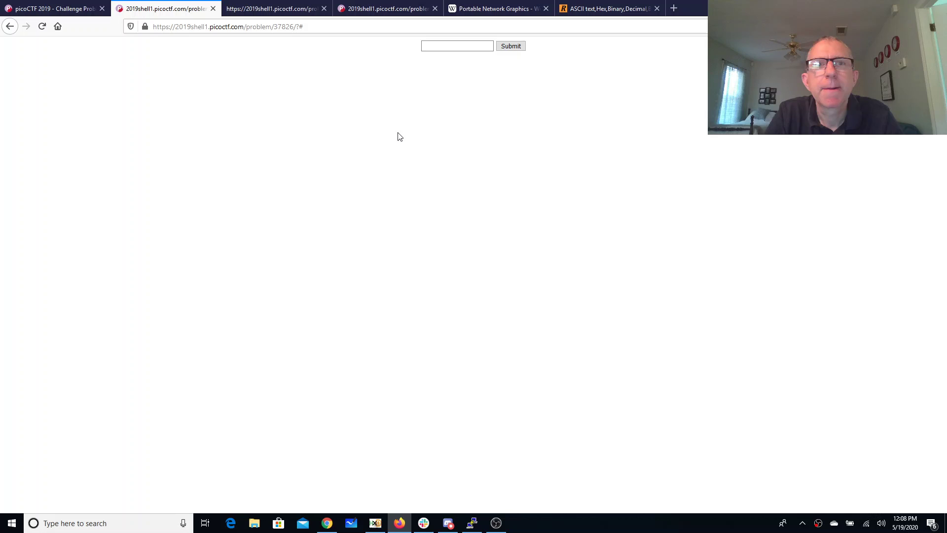
Read the page source, highlighting the form's submit handler and the 16-character key length
left_click(265, 9)
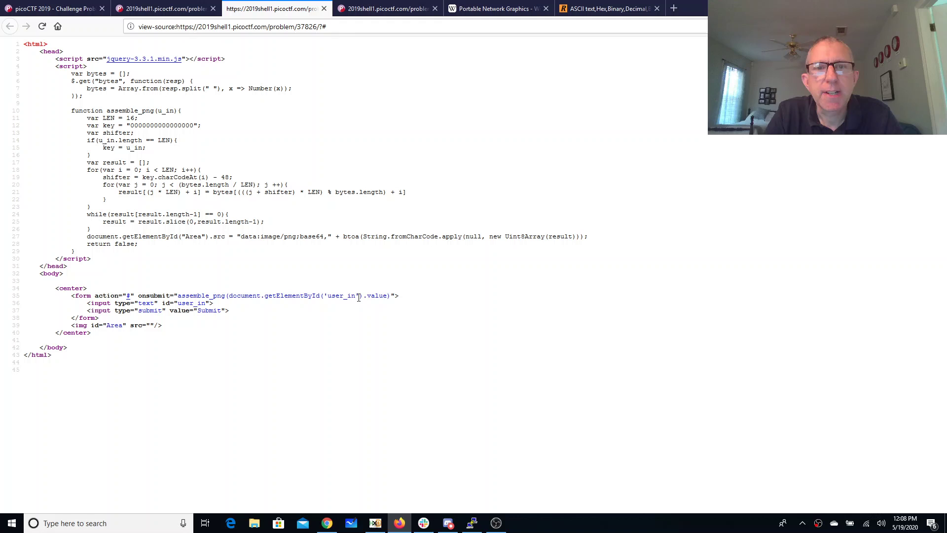
left_click_drag(24, 296, 74, 296)
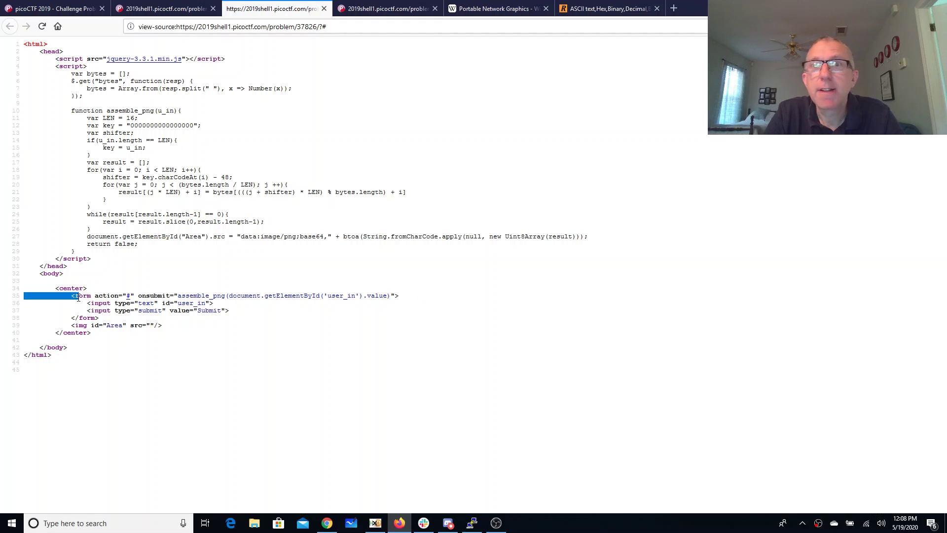
left_click(137, 118)
left_click_drag(137, 118, 118, 118)
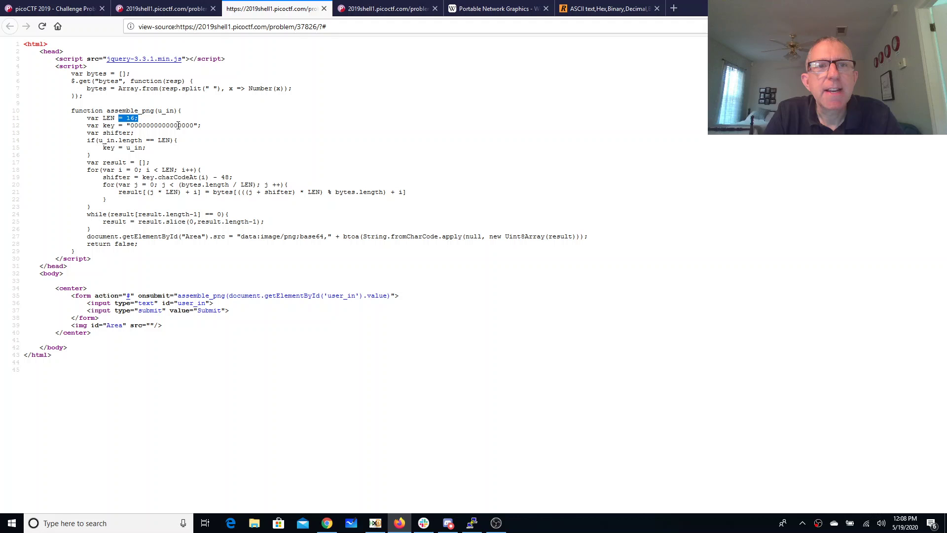
left_click(175, 125)
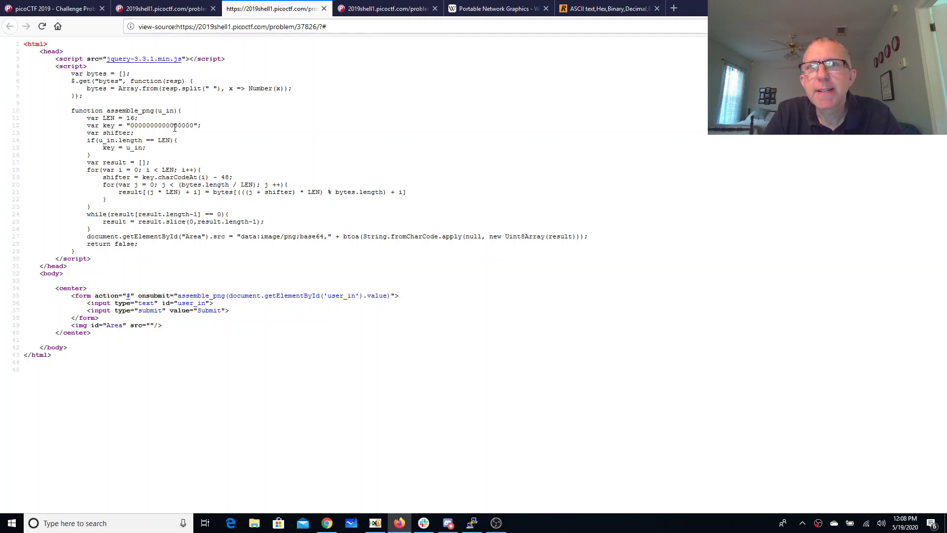
left_click(152, 10)
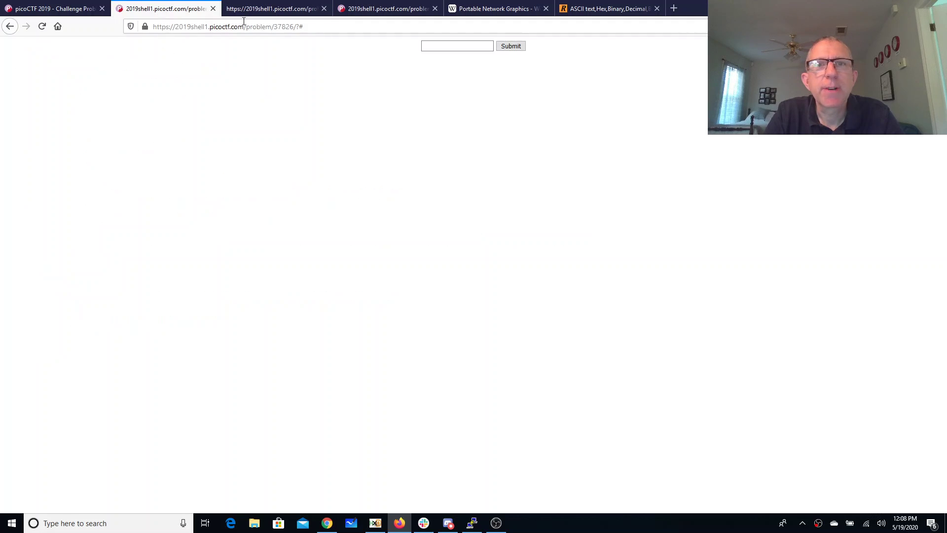
left_click(448, 49)
type("1234567")
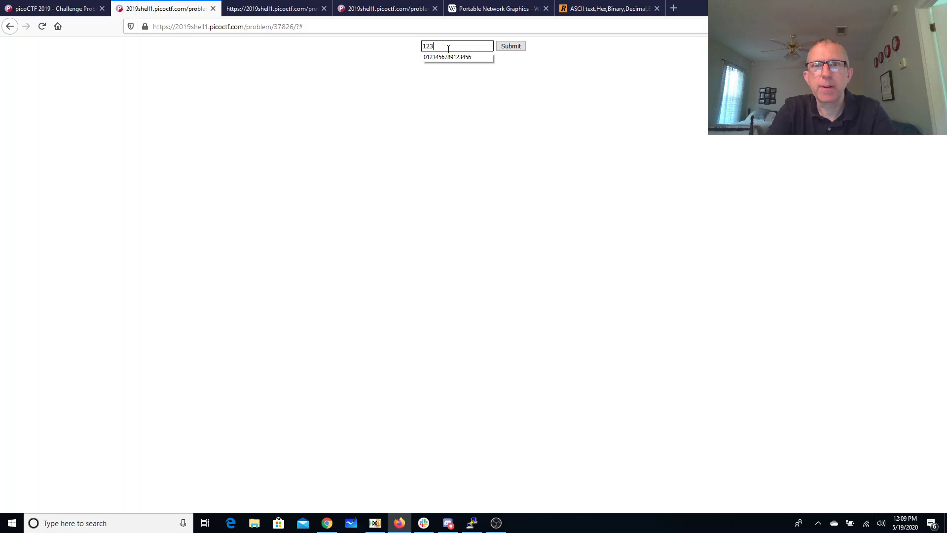
type("89")
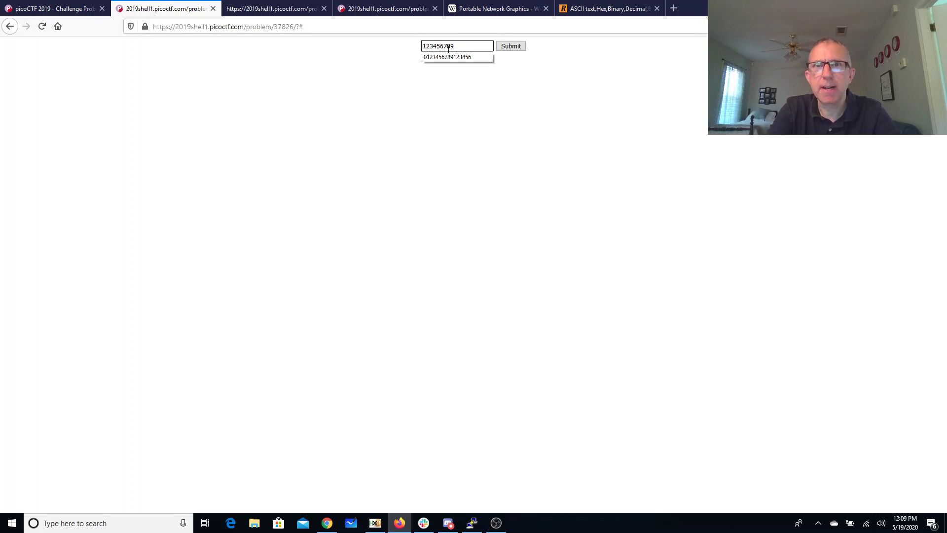
type("01234")
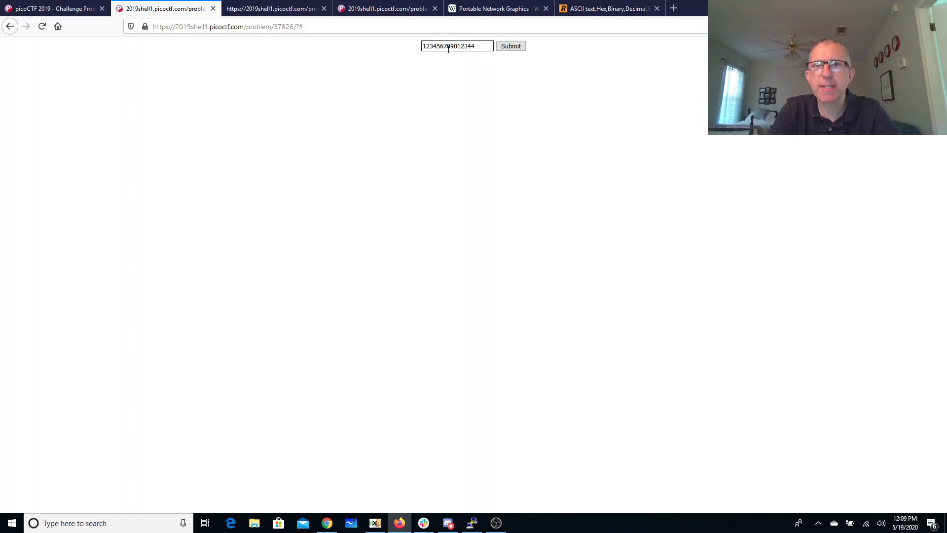
type("56")
left_click(518, 46)
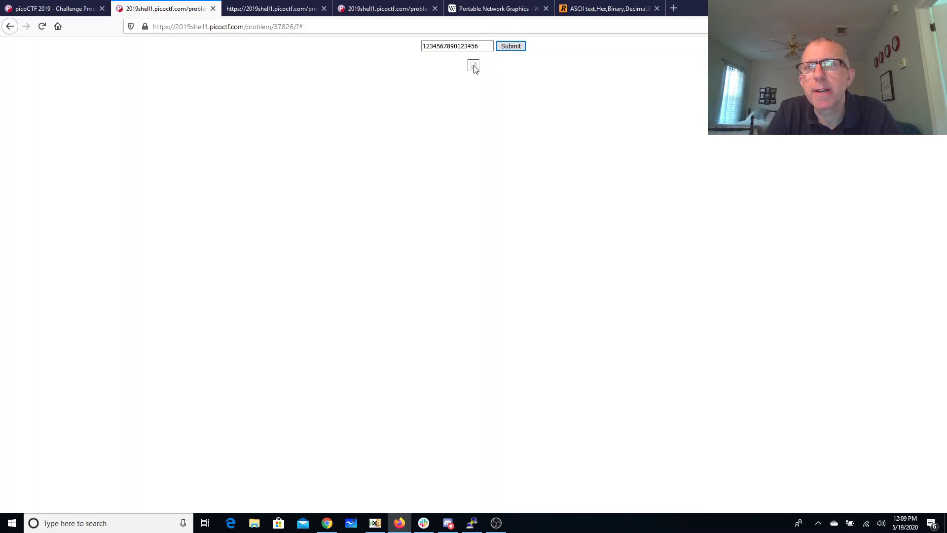
left_click(282, 11)
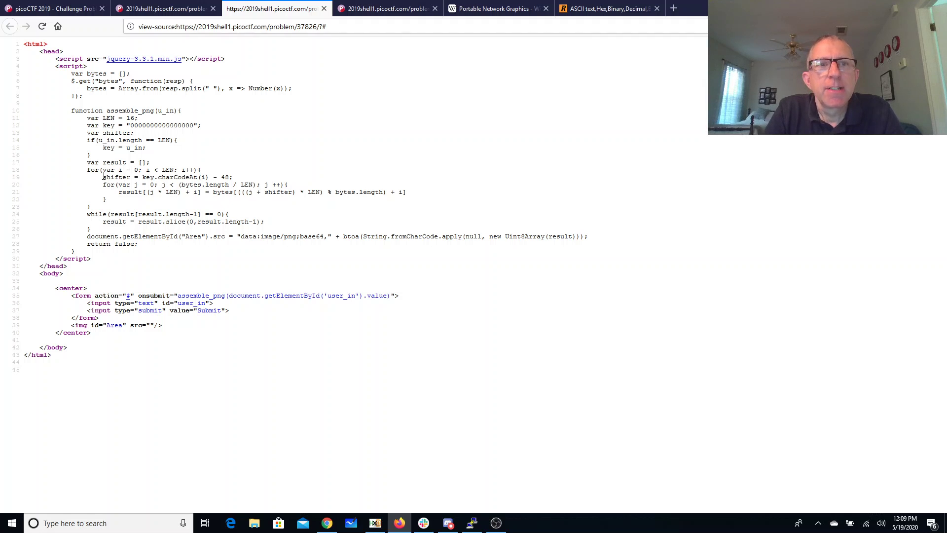
Study the source's shifter line, byte-block loop, rearrangement formula and the loaded bytes file
left_click_drag(104, 178, 259, 178)
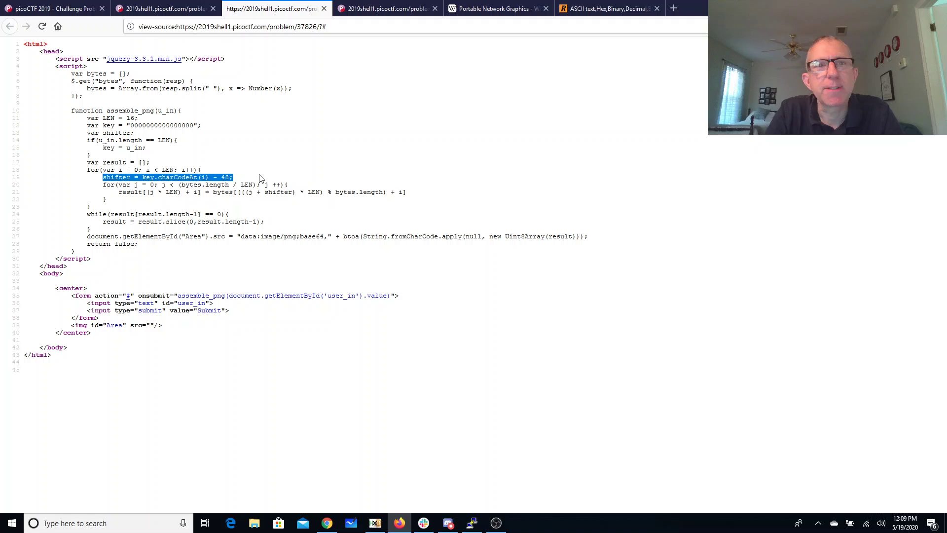
left_click_drag(288, 185, 102, 185)
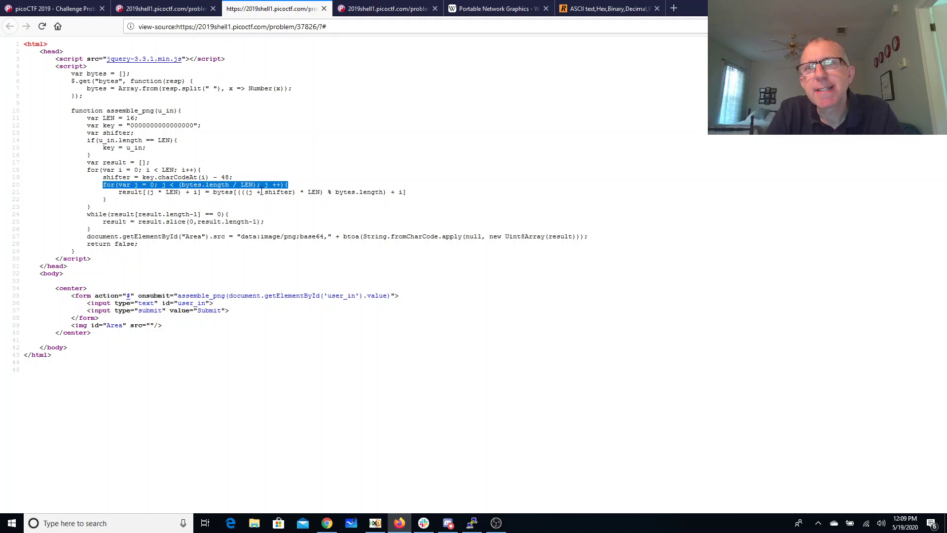
left_click_drag(117, 192, 324, 192)
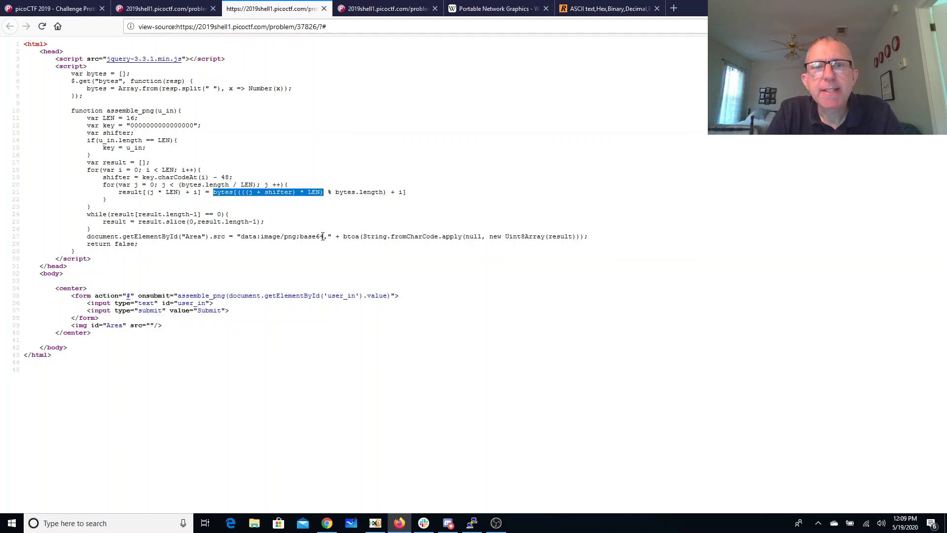
left_click(122, 224)
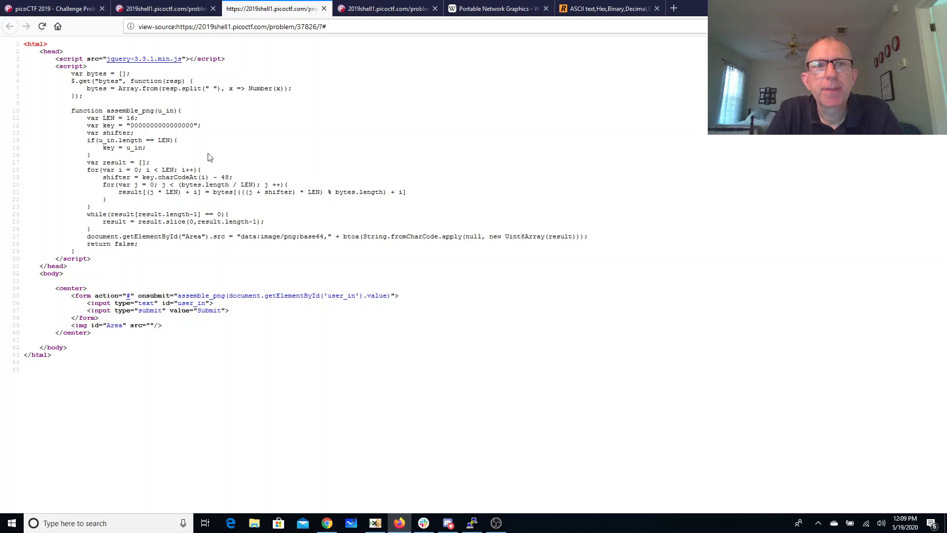
left_click_drag(109, 83, 118, 82)
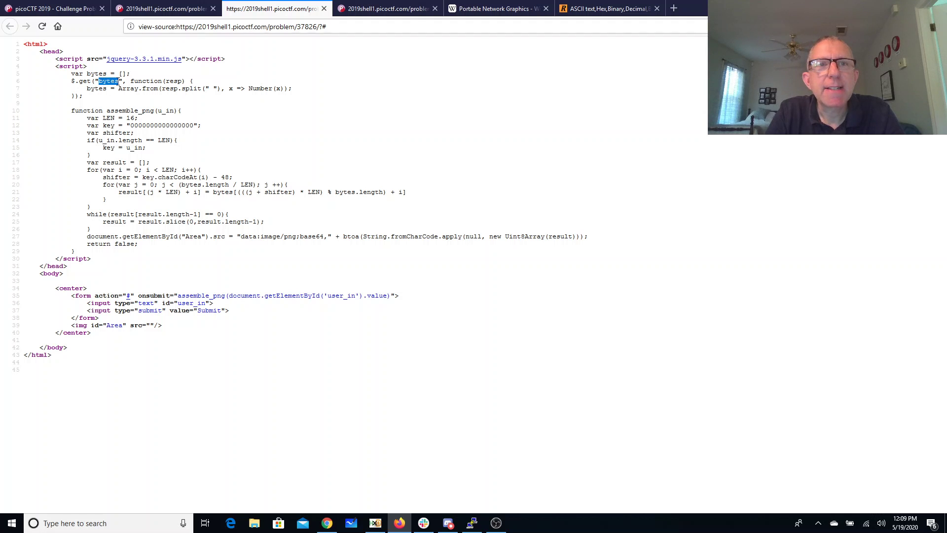
Select all the decimal byte numbers on the /bytes page
left_click(395, 13)
left_click(371, 26)
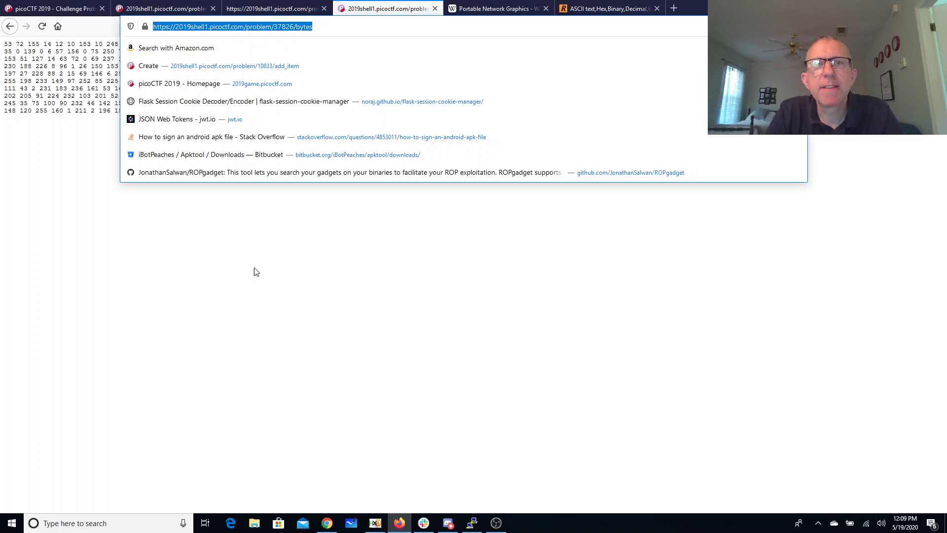
left_click(254, 272)
left_click_drag(585, 111, 2, 39)
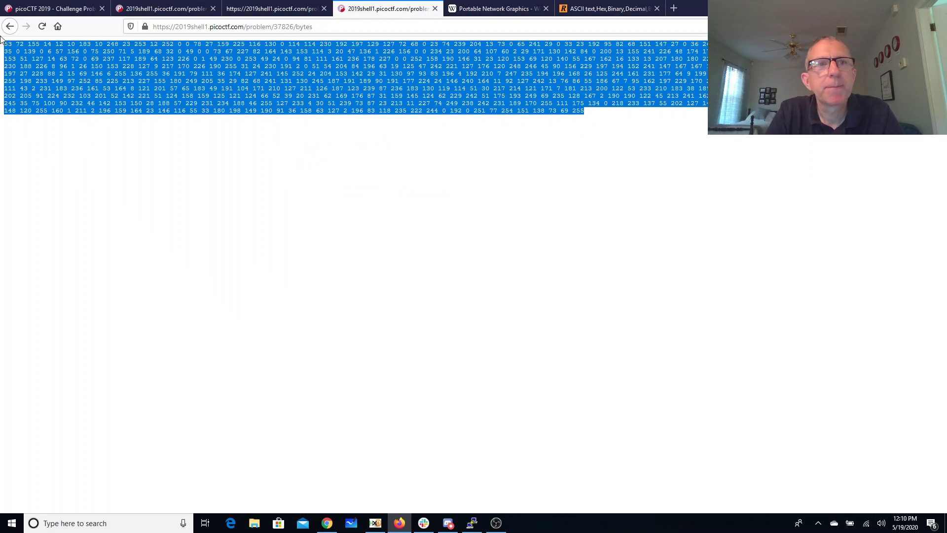
Convert the pasted decimal bytes to hex in RapidTables and select all the hex output
left_click(599, 8)
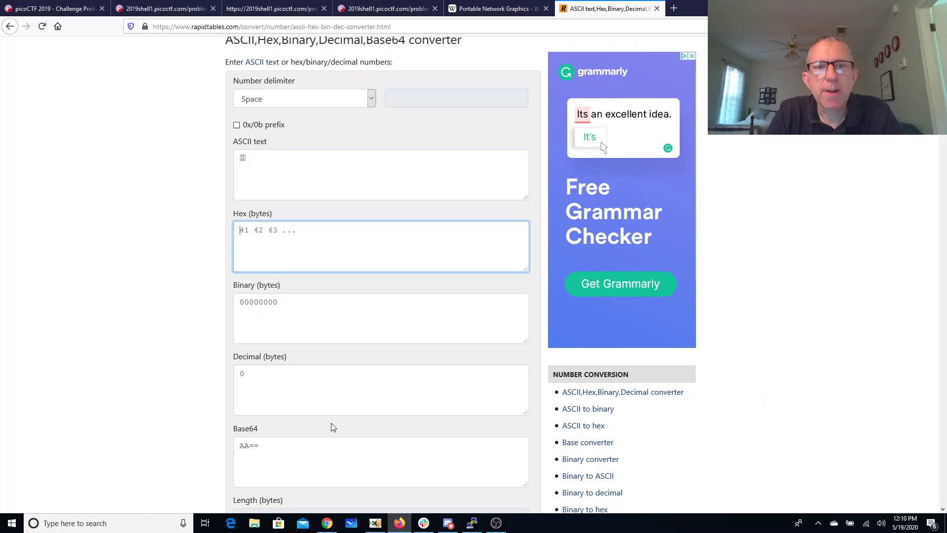
left_click(297, 381)
key("ctrl+v")
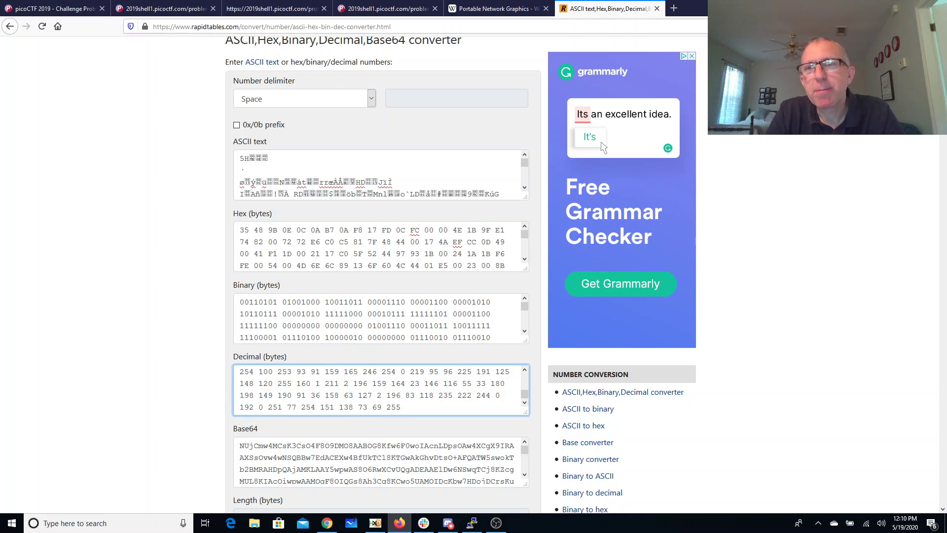
scroll(148, 296, "down", 2)
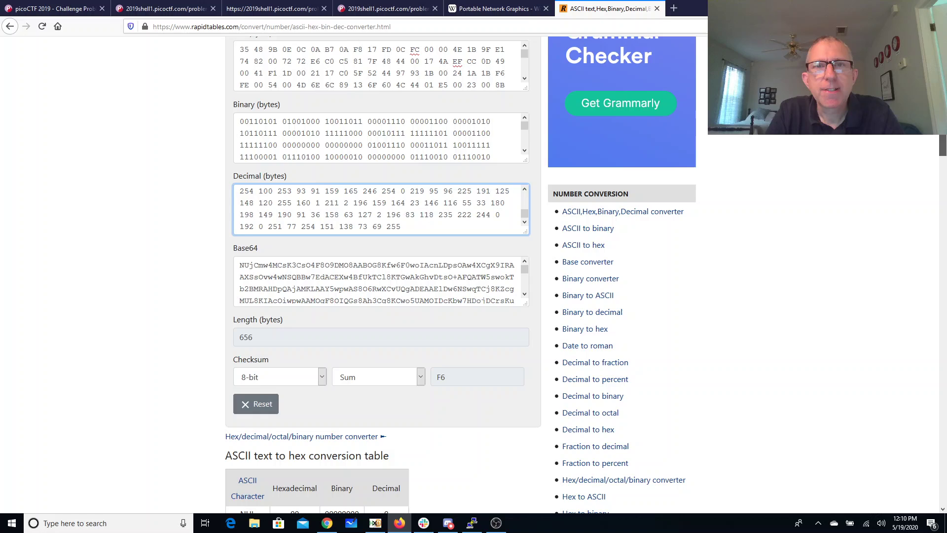
scroll(601, 248, "up", 3)
left_click(370, 342)
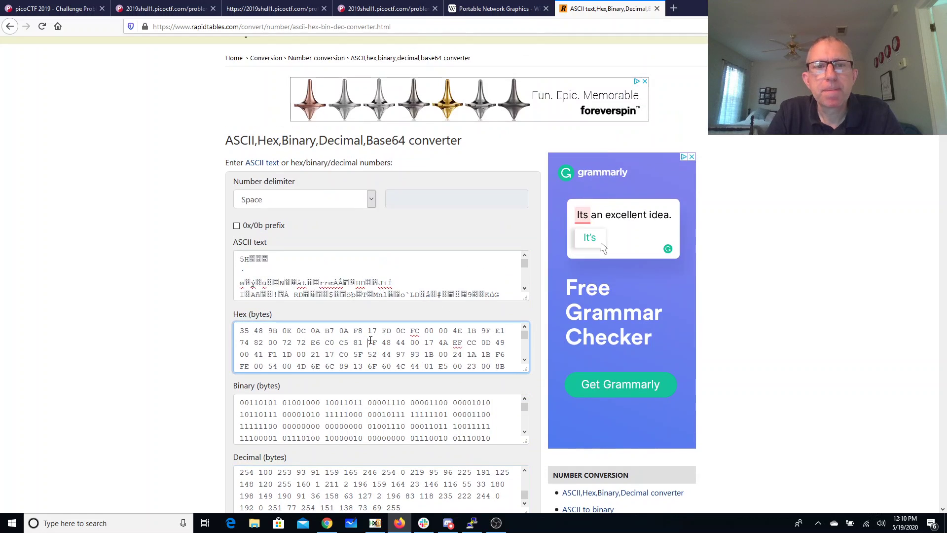
key("ctrl+a")
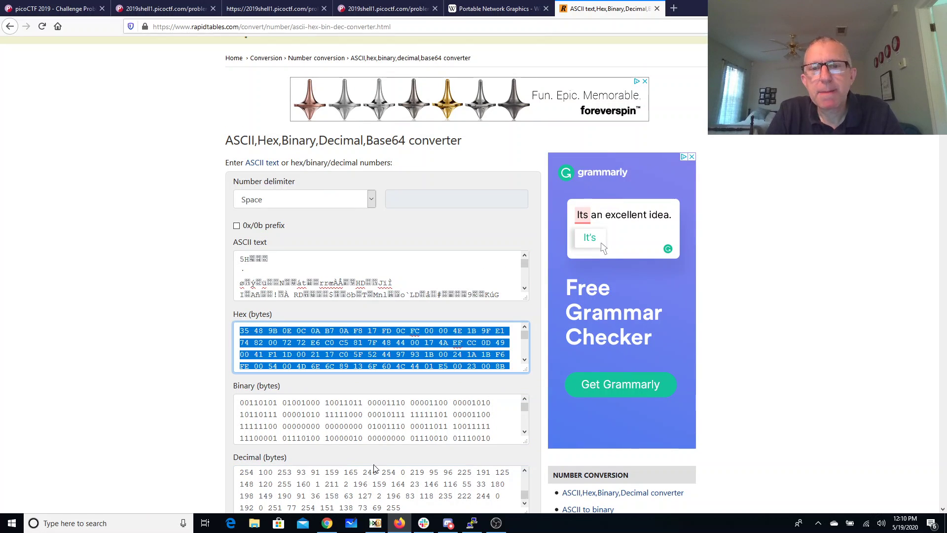
left_click(375, 523)
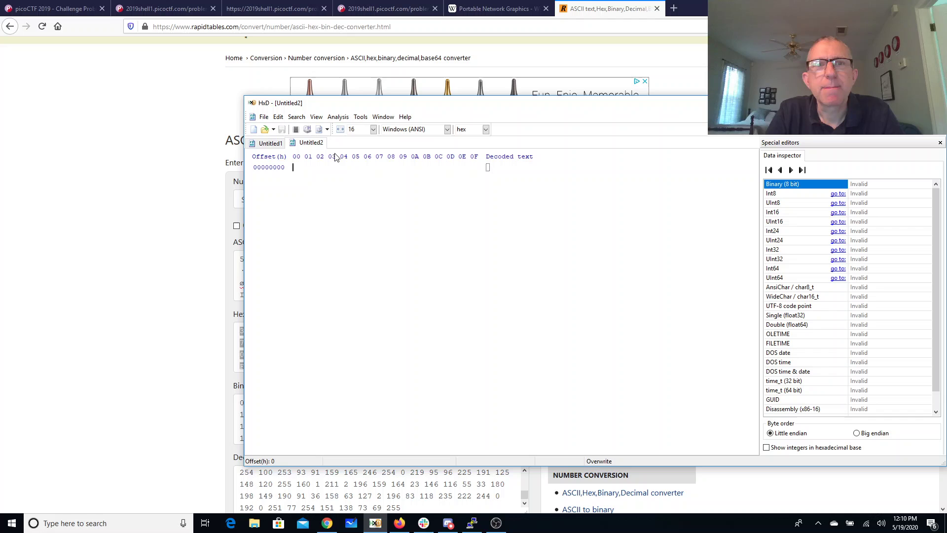
Insert 656 bytes using the hex-values fill pattern and accept the file-size change
left_click(278, 118)
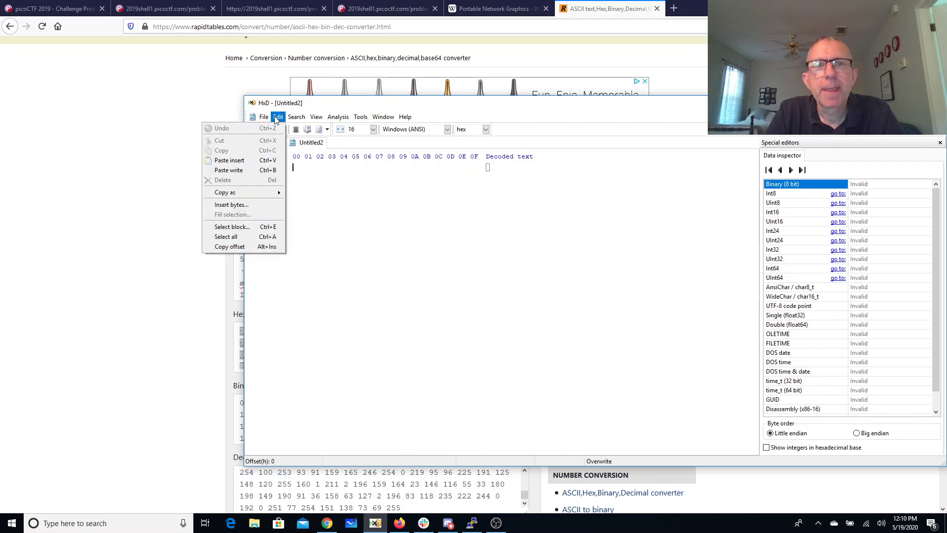
left_click(231, 204)
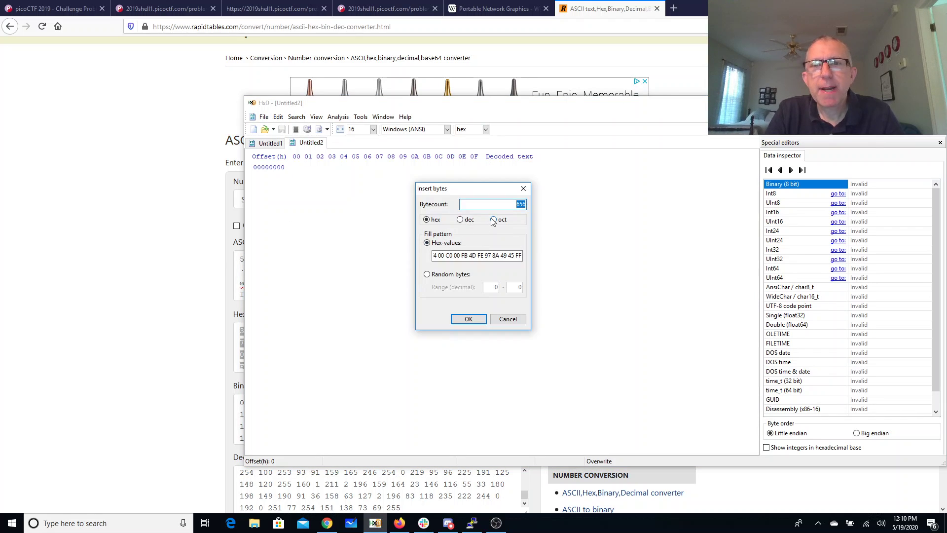
left_click(464, 254)
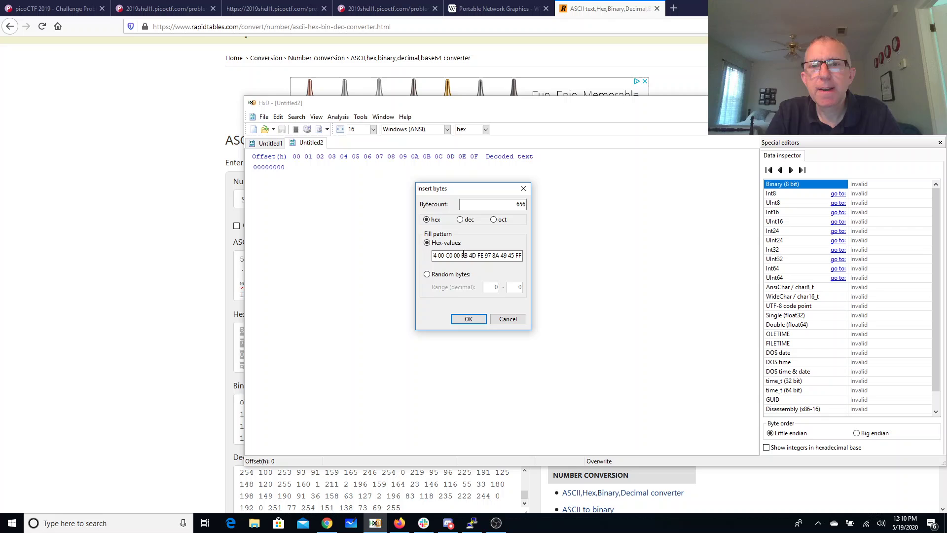
left_click(469, 319)
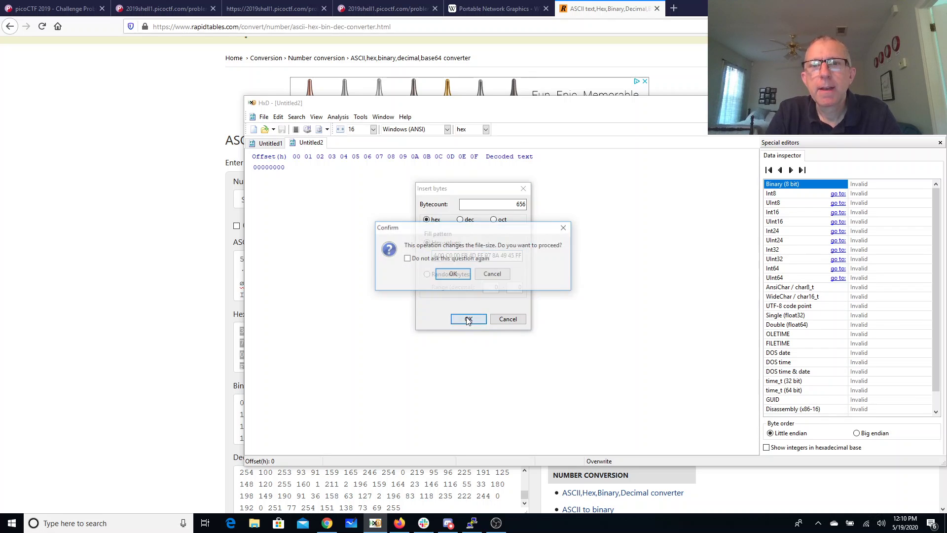
left_click(453, 273)
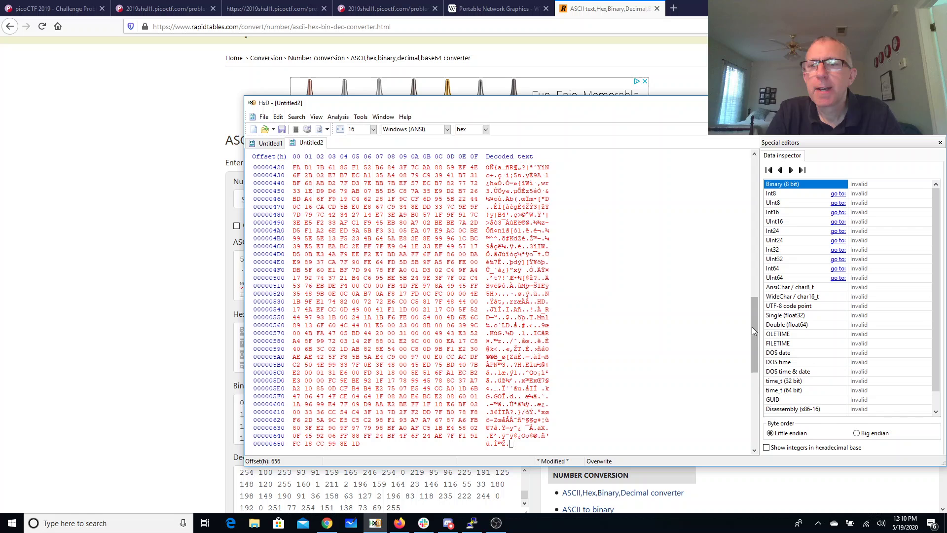
left_click_drag(752, 326, 746, 173)
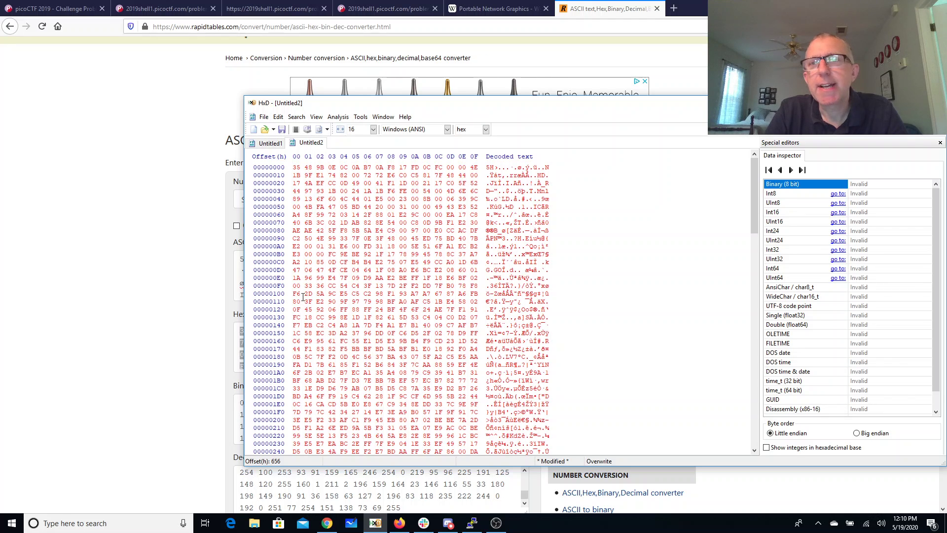
Select the PNG signature and IHDR length and type bytes in Wikipedia's example table
left_click(485, 9)
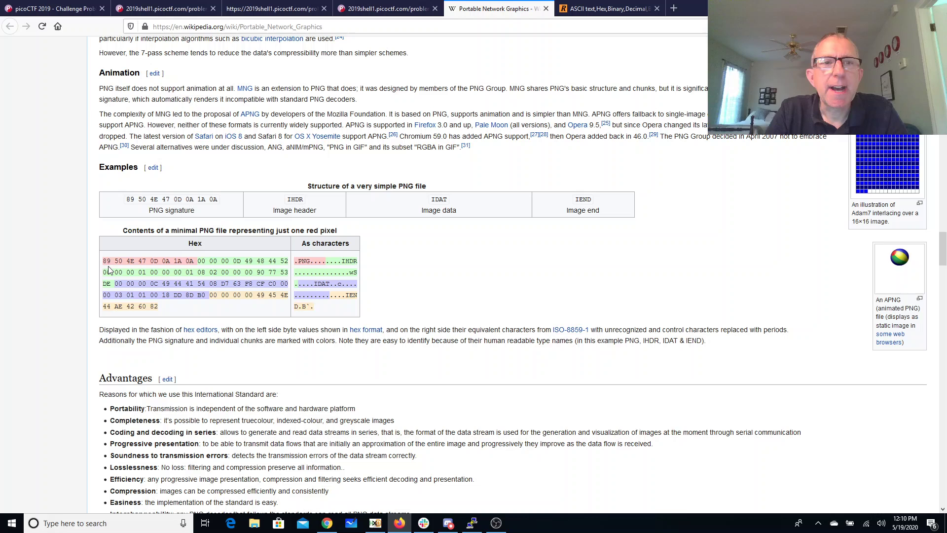
left_click_drag(104, 262, 193, 258)
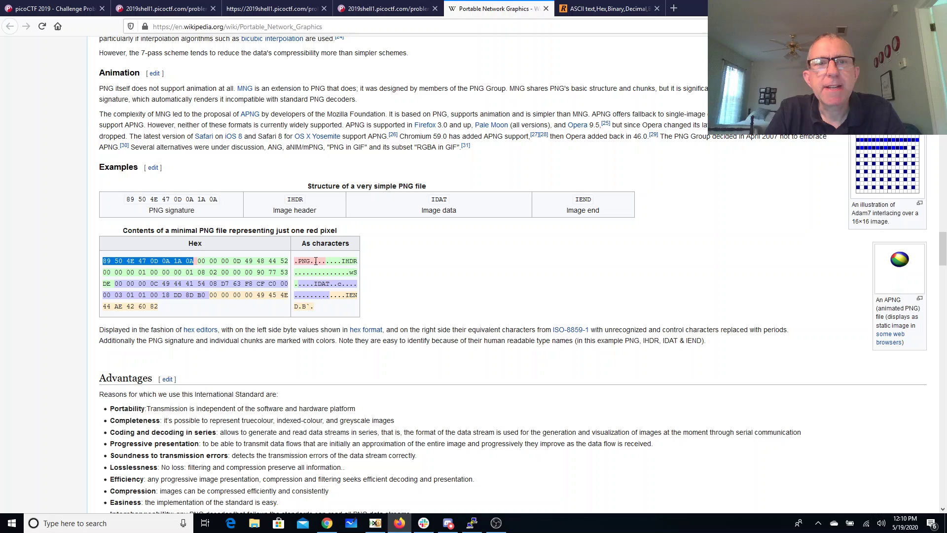
left_click_drag(198, 260, 289, 261)
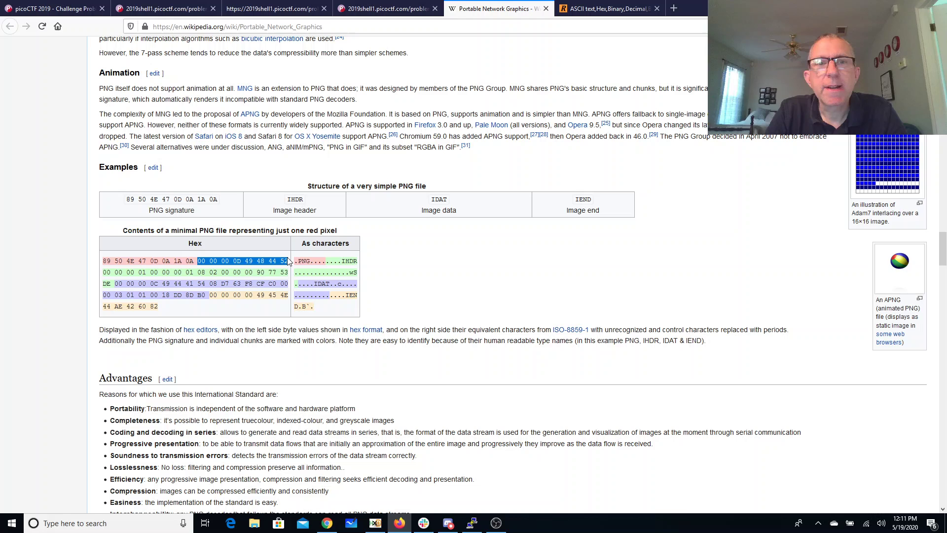
left_click(258, 260)
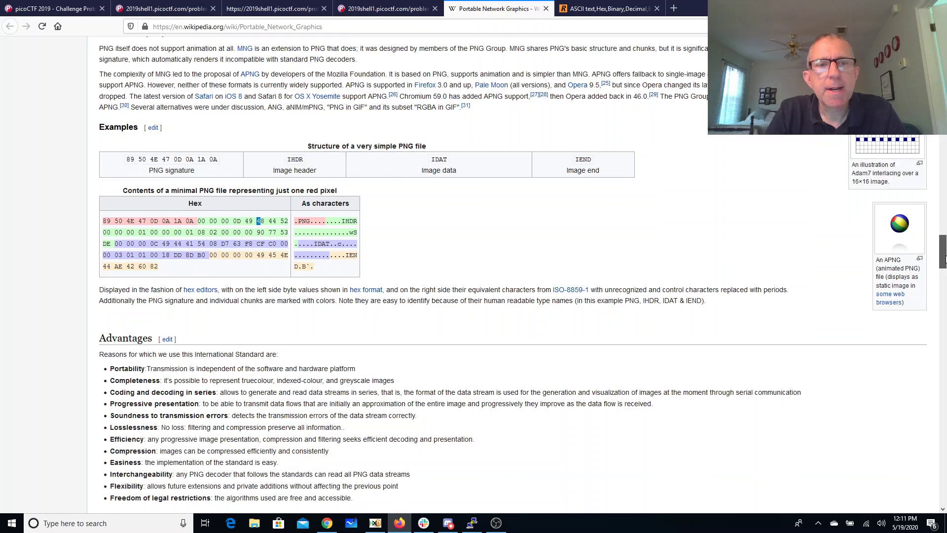
mouse_move(943, 248)
left_mouse_down()
mouse_move(943, 340)
mouse_move(943, 46)
left_mouse_up()
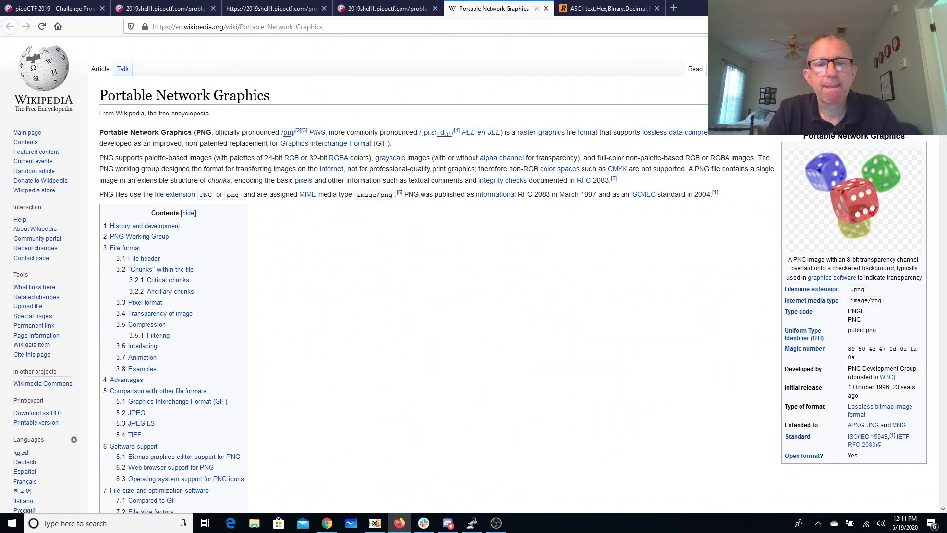
Search the article for IHDR, read its 13-byte description, and return to the Examples table
key("ctrl+f")
type("4")
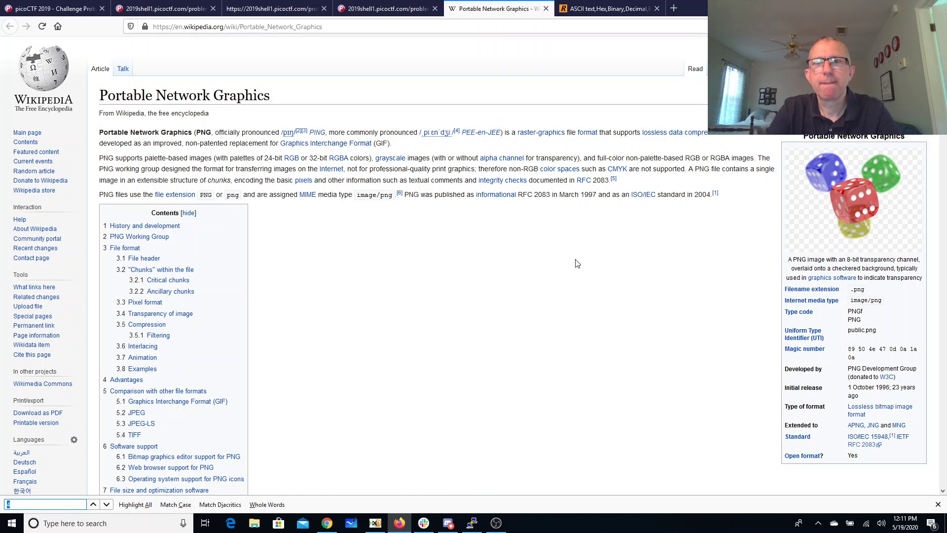
key("BackSpace")
type("IHDR")
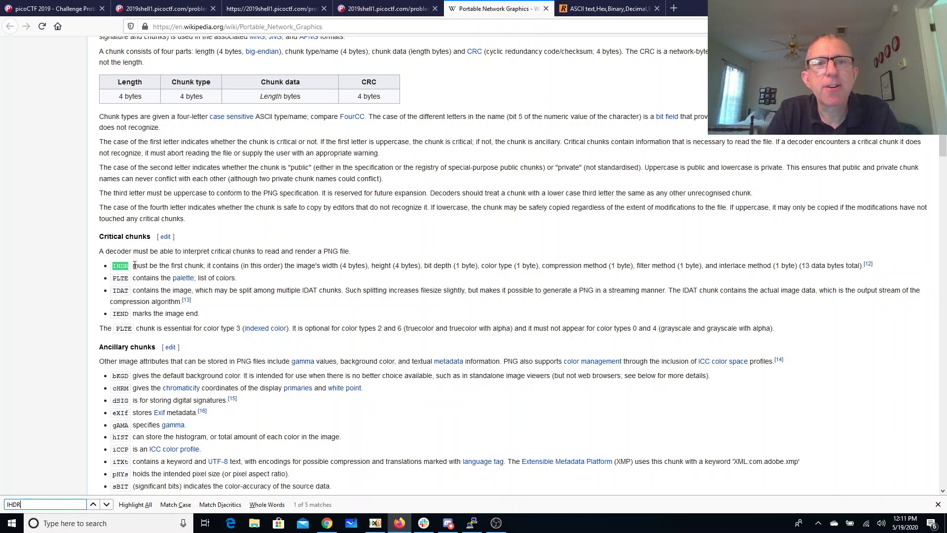
left_click_drag(133, 265, 208, 265)
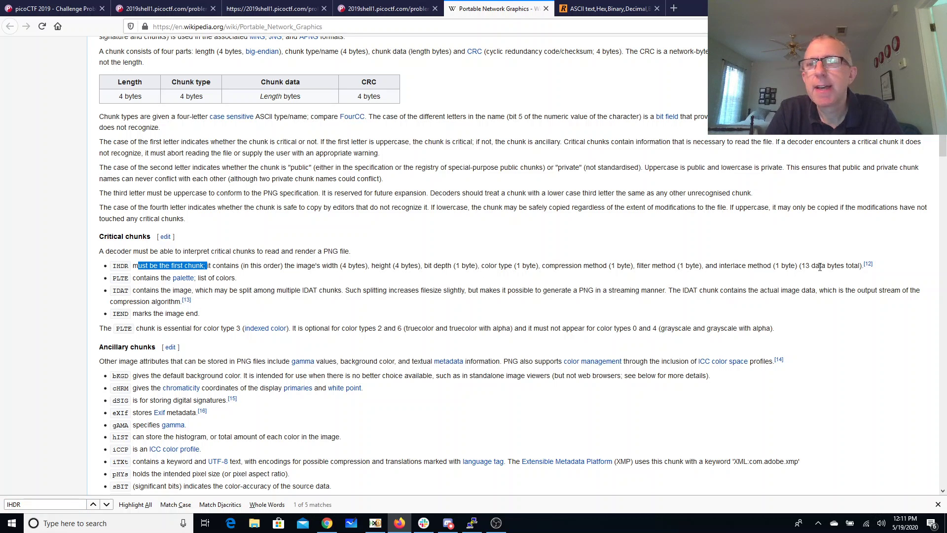
mouse_move(863, 264)
left_mouse_down()
mouse_move(792, 274)
mouse_move(791, 264)
left_mouse_up()
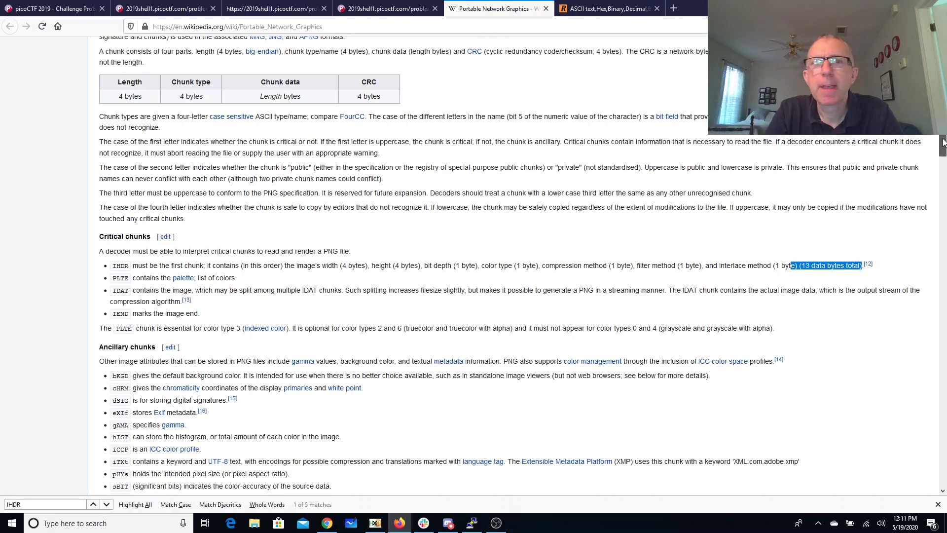
mouse_move(942, 146)
left_mouse_down()
mouse_move(942, 75)
mouse_move(943, 174)
mouse_move(924, 260)
left_mouse_up()
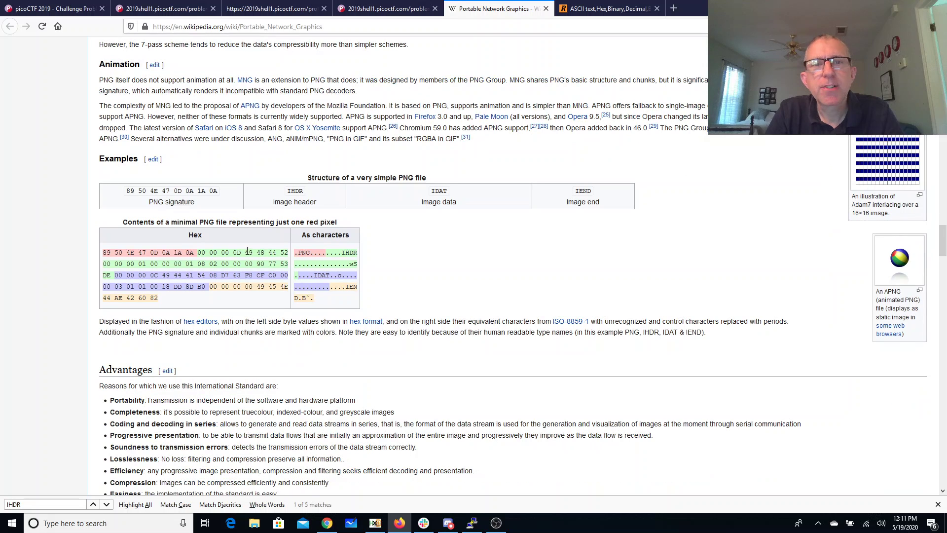
mouse_move(244, 253)
left_mouse_down()
mouse_move(190, 265)
mouse_move(196, 253)
mouse_move(293, 254)
mouse_move(104, 253)
left_mouse_up()
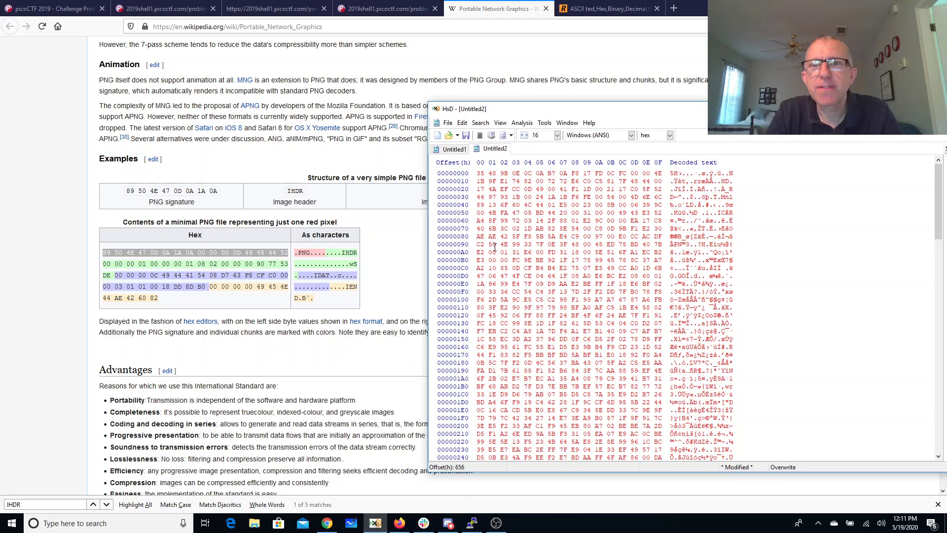
left_click(492, 244)
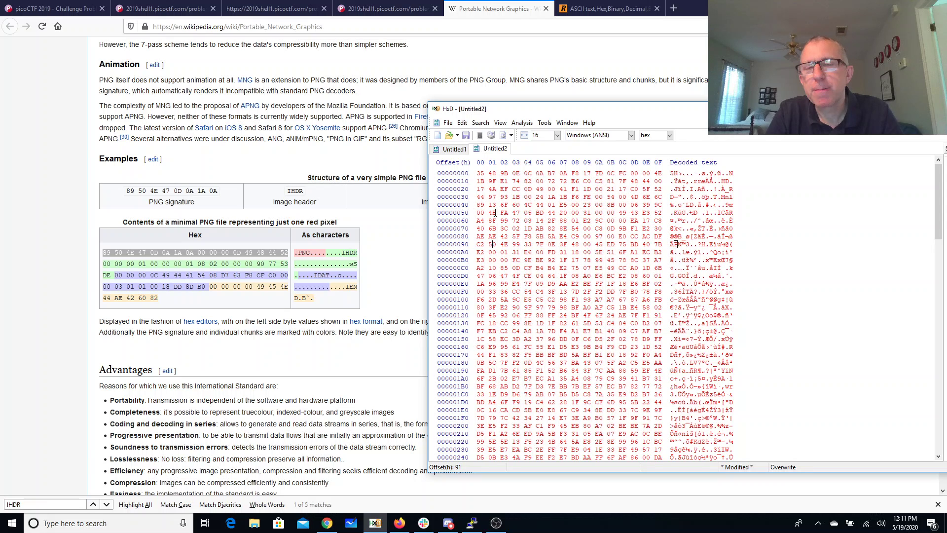
left_click(130, 246)
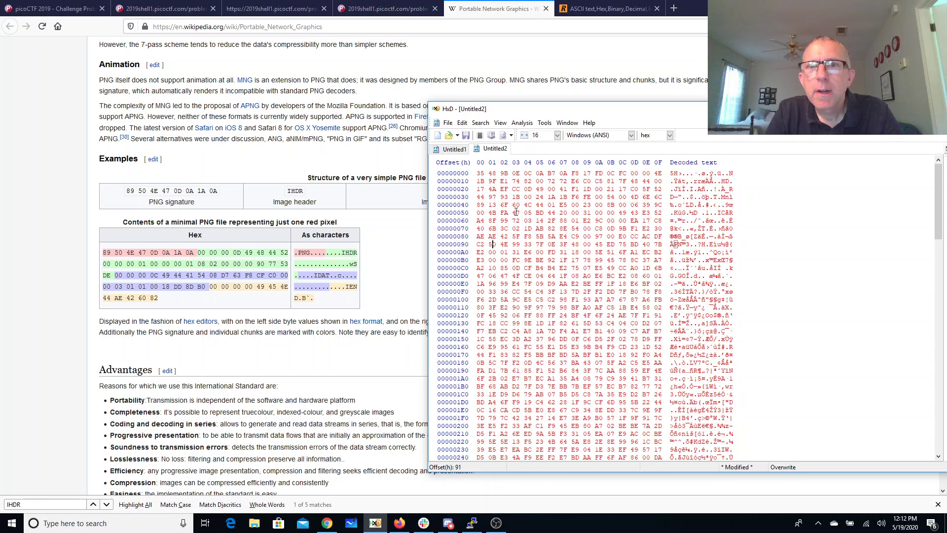
left_click(140, 252)
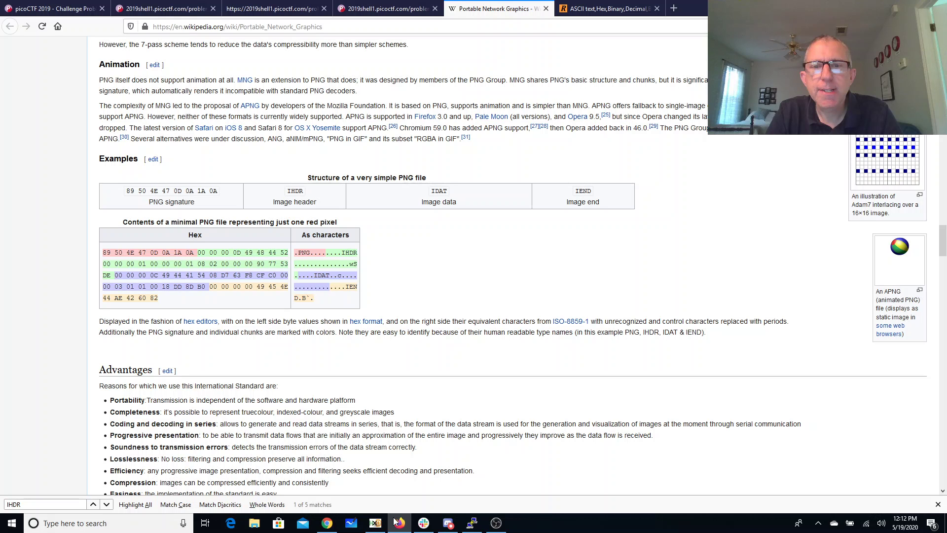
Inspect HxD bytes at offsets 69, 5C, 1D, 5F and 2F against the PNG header
left_click(374, 523)
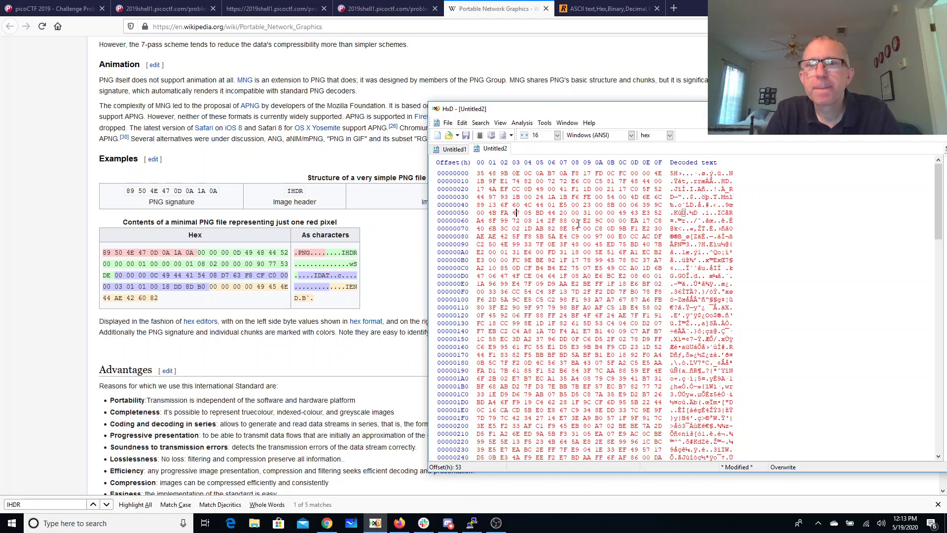
left_click(582, 220)
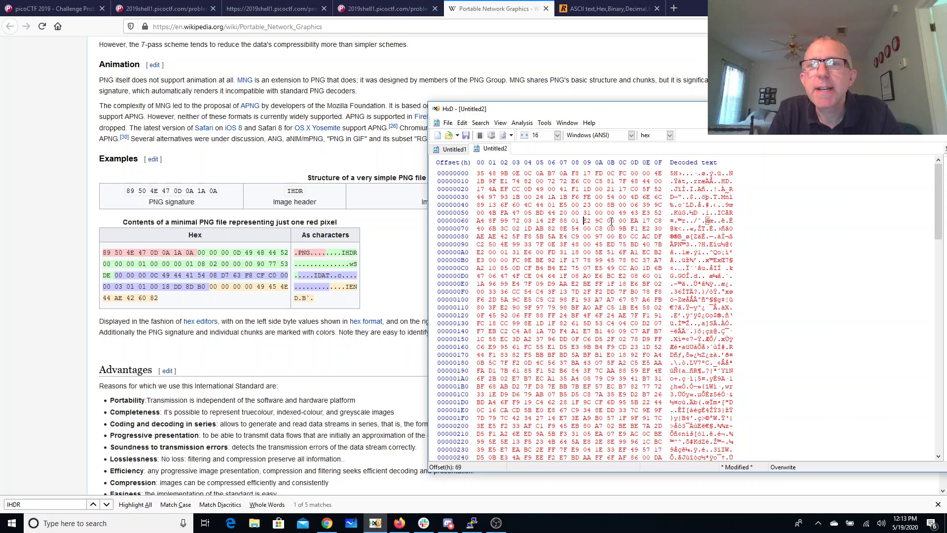
left_click(624, 212)
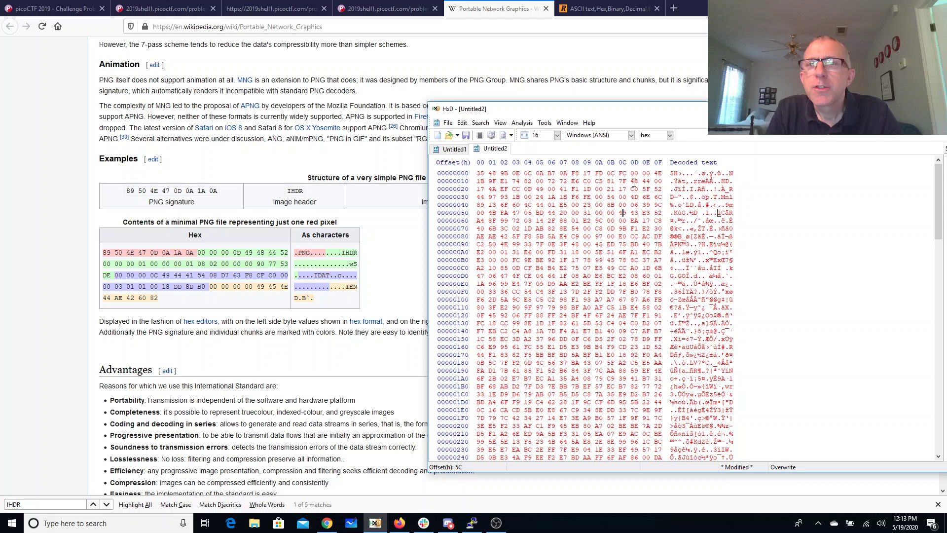
left_click(634, 181)
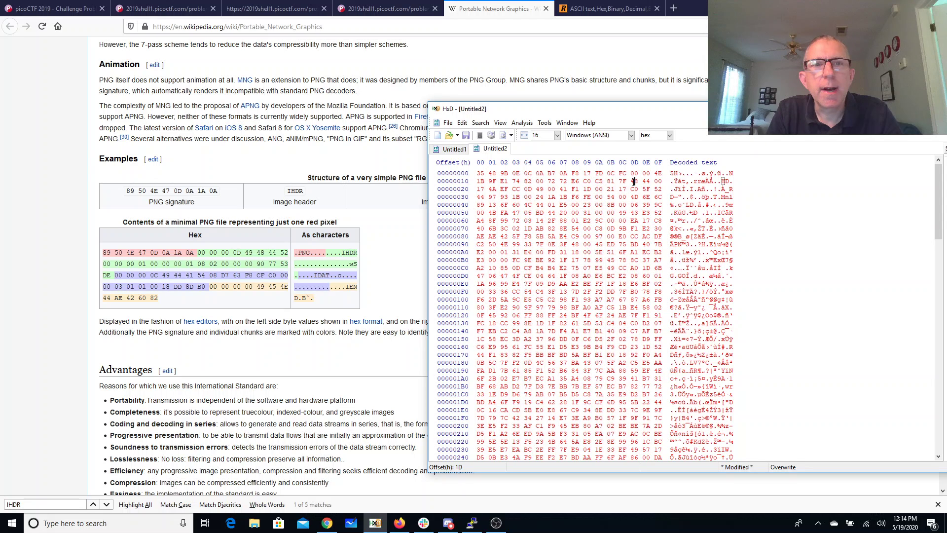
left_click(655, 213)
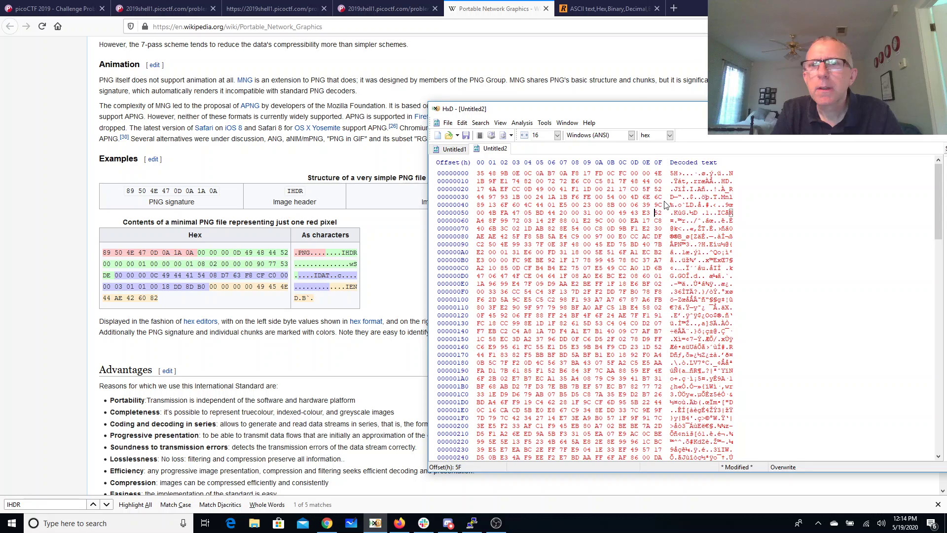
key("Up")
key("Up")
key("Up")
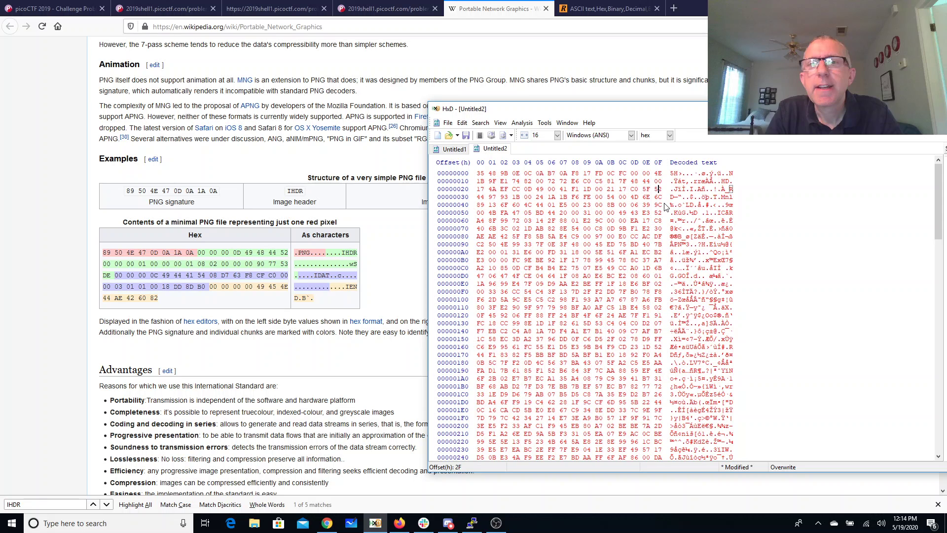
Enter a new key on the problem page and submit it
left_click(266, 9)
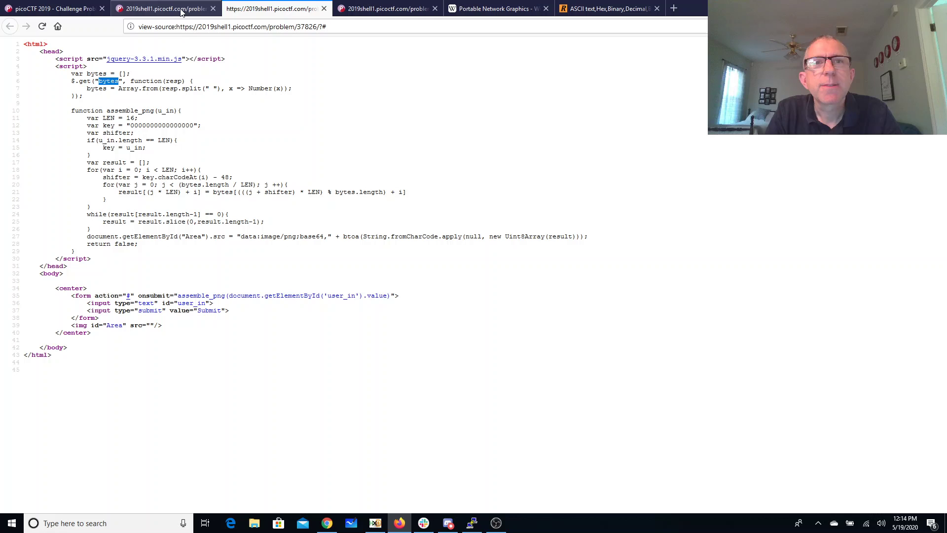
left_click(181, 9)
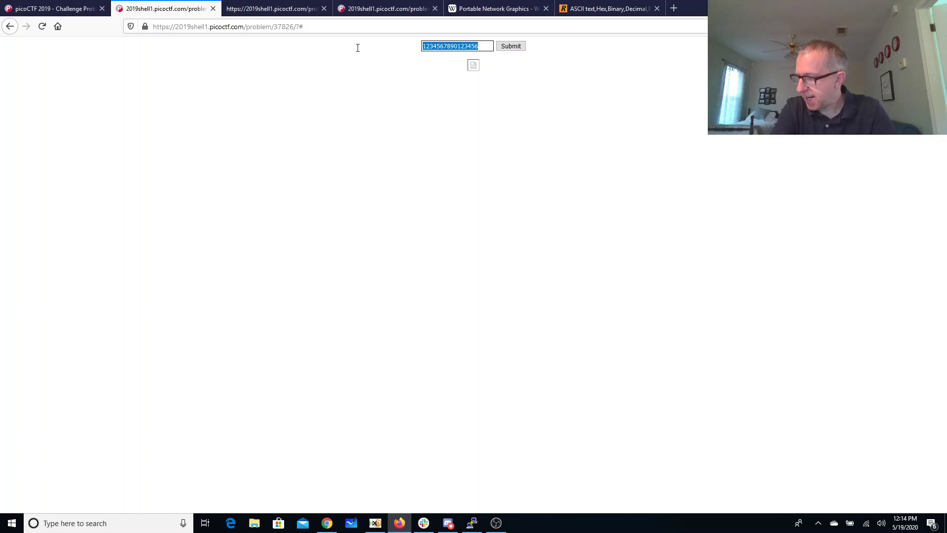
type("49952030572")
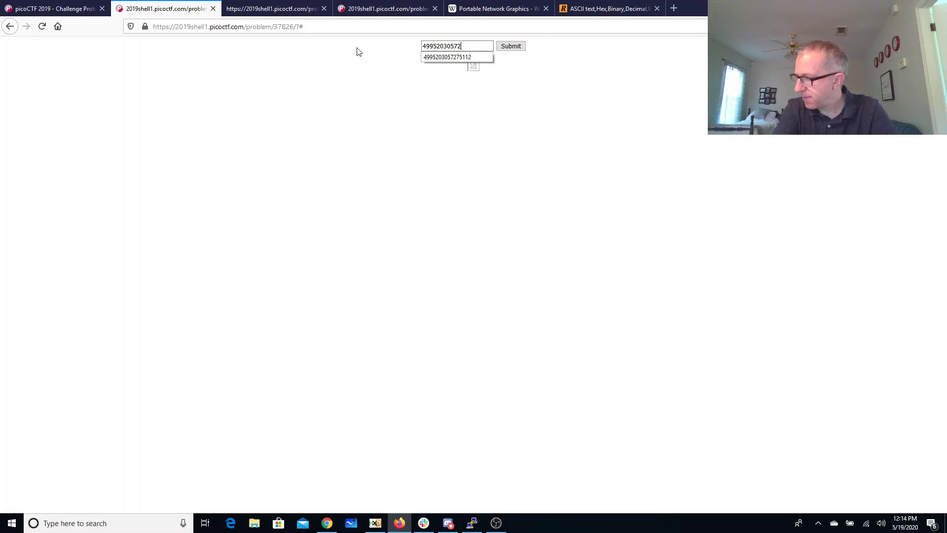
type("75112")
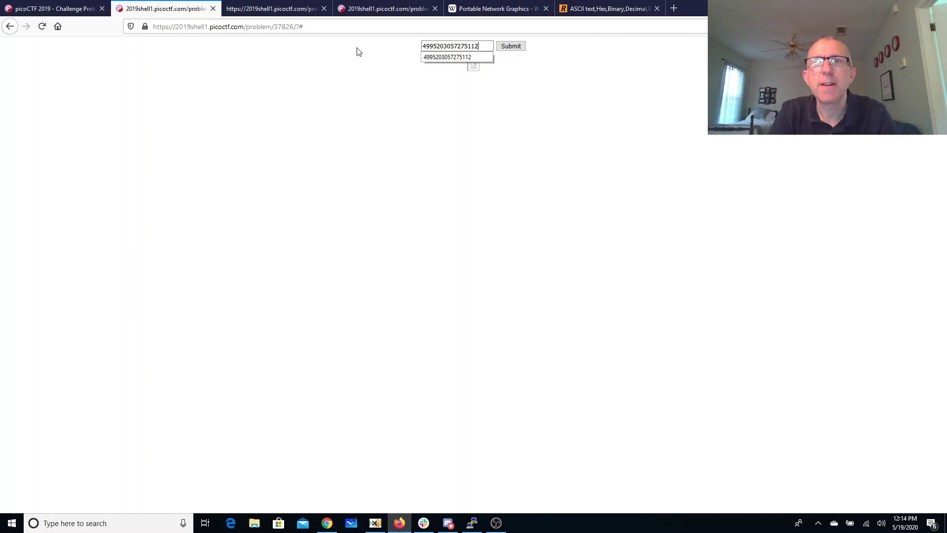
key("Tab")
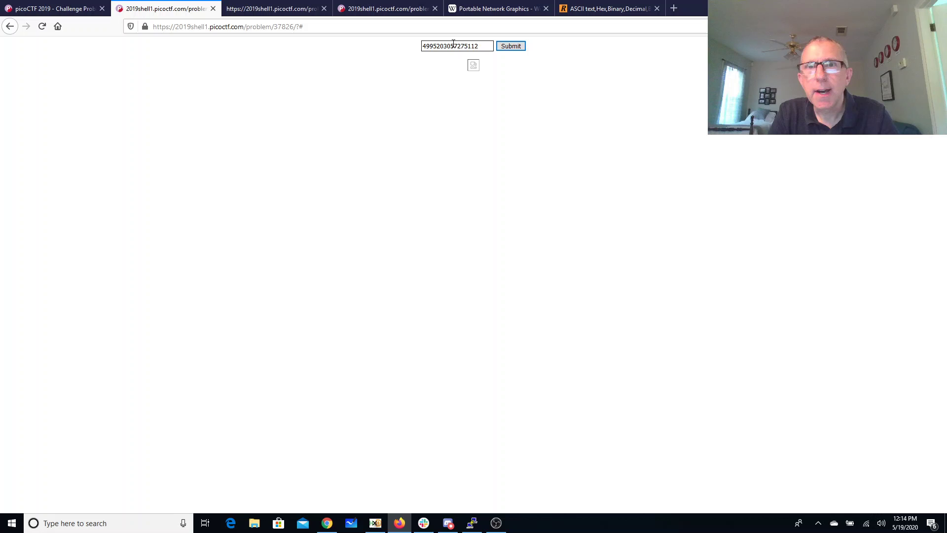
left_click(492, 91)
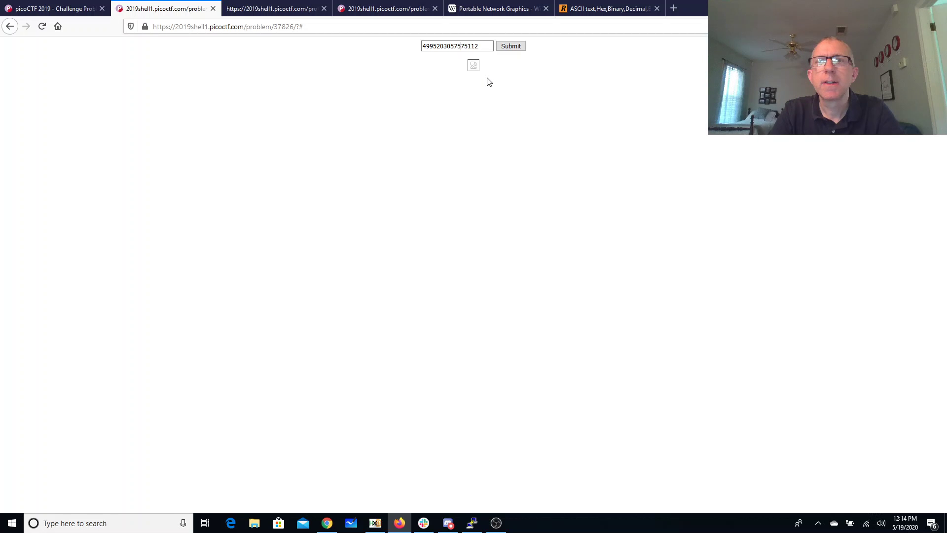
key("BackSpace")
key("BackSpace")
type("8")
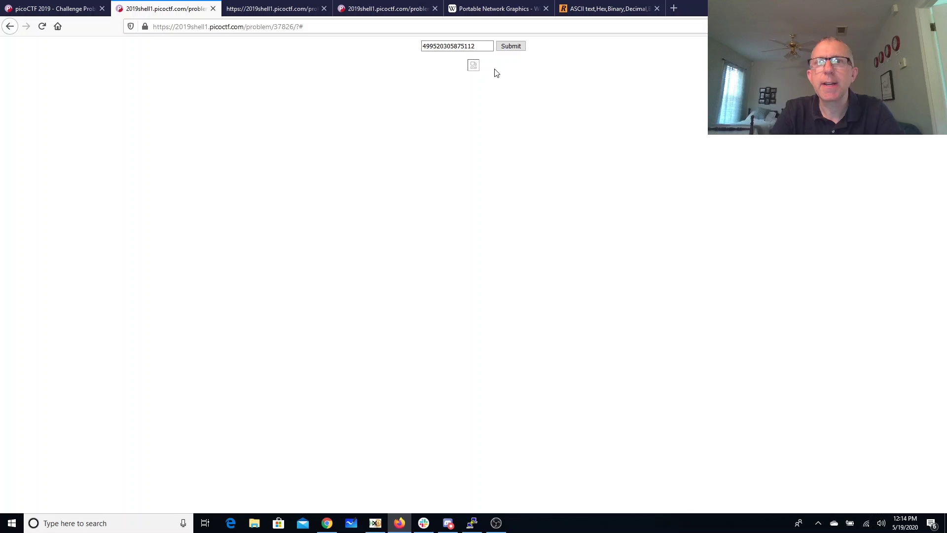
type("4")
key("BackSpace")
type("5")
type("9")
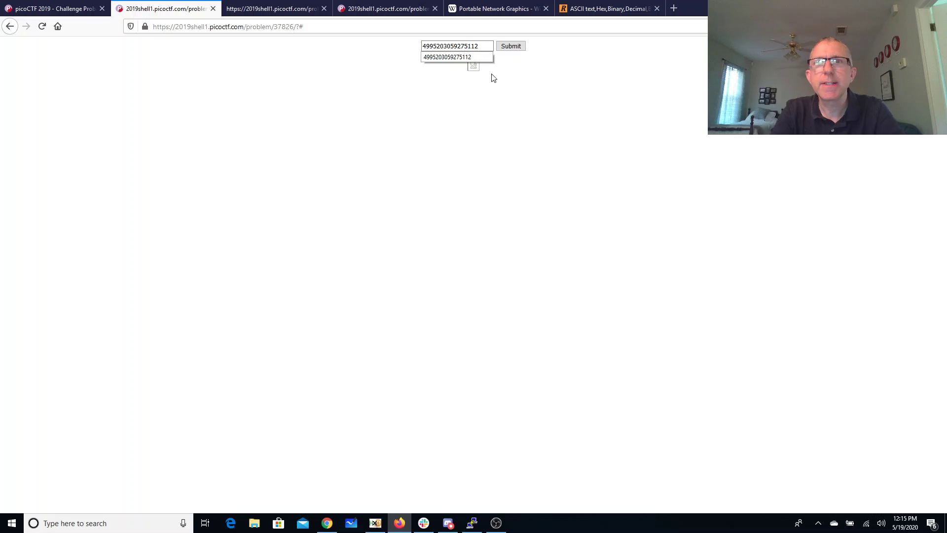
type("2")
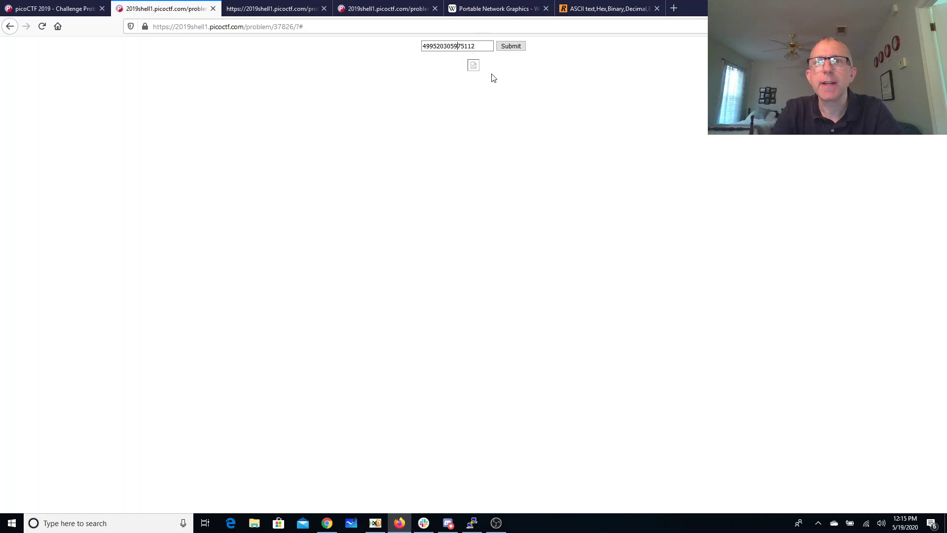
type("4")
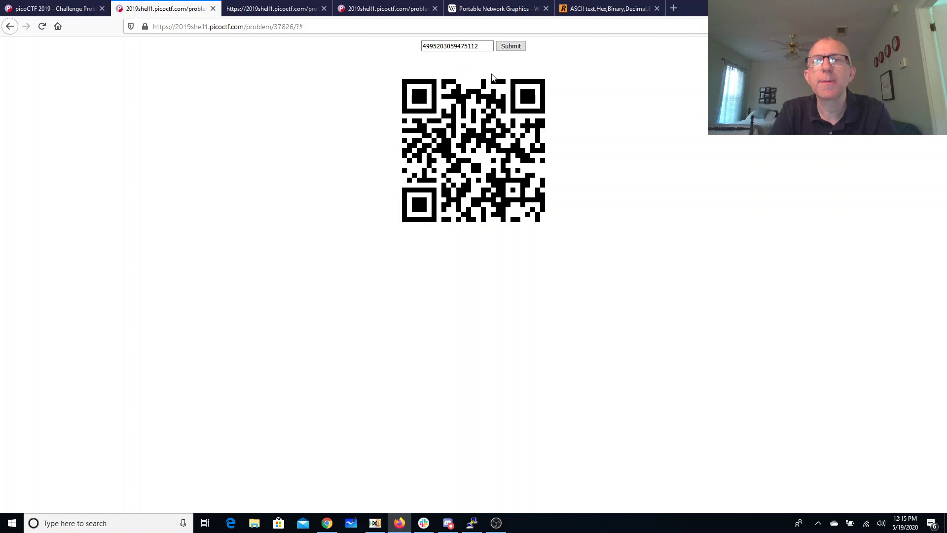
right_click(479, 113)
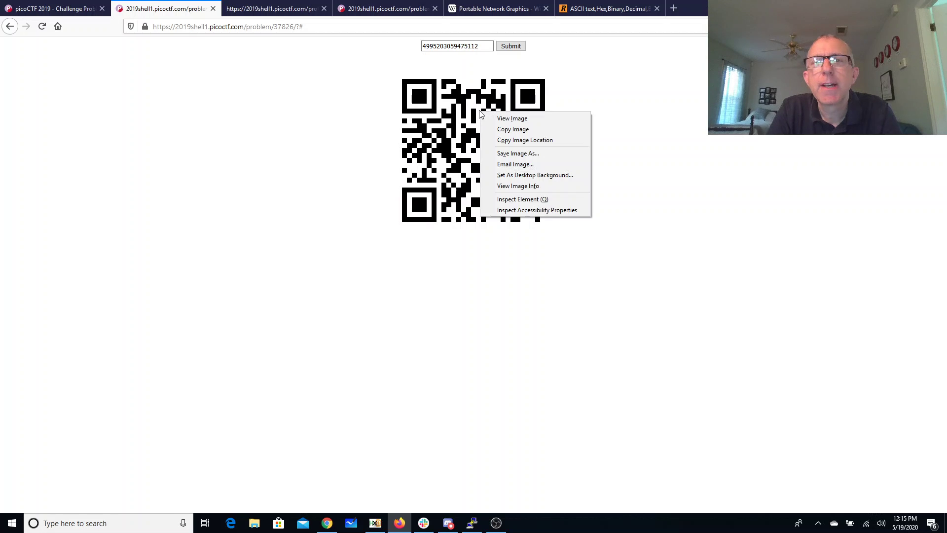
left_click(515, 140)
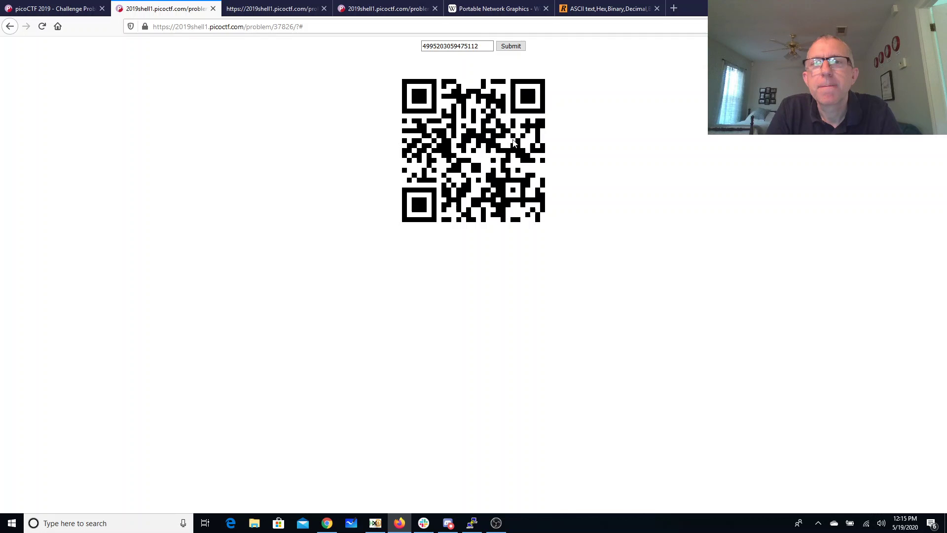
Save the pasted image data URL into bob.png.loc with cat
left_click(472, 523)
type("cat ")
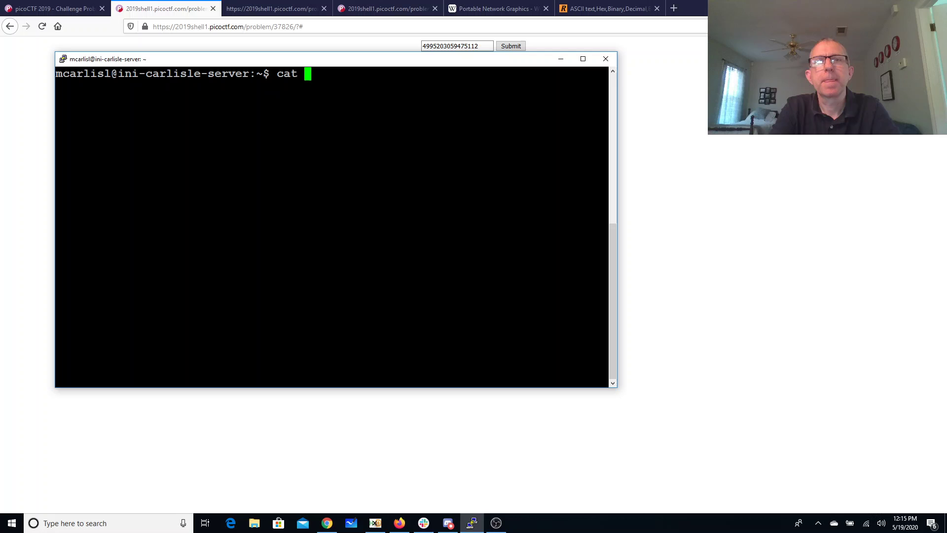
type("> bob.png.loc")
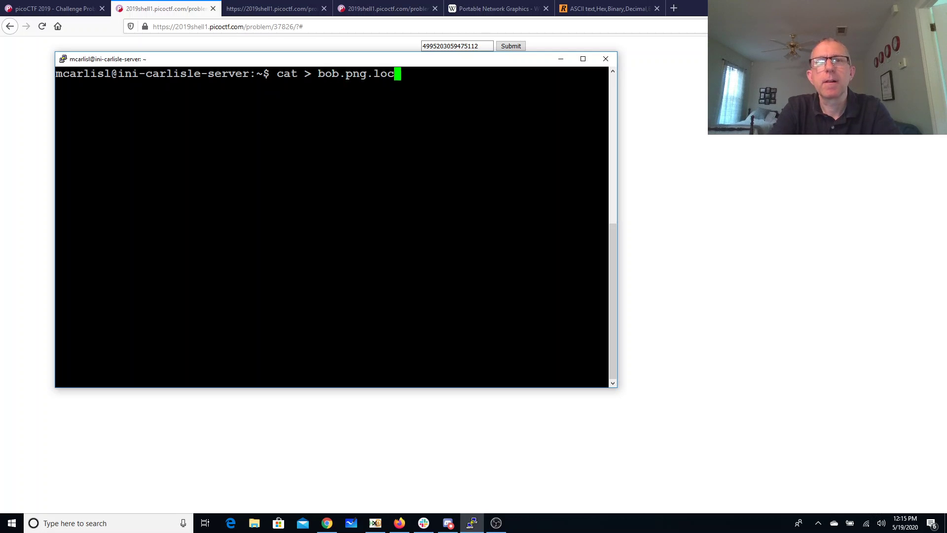
key("Return")
key("shift+Insert")
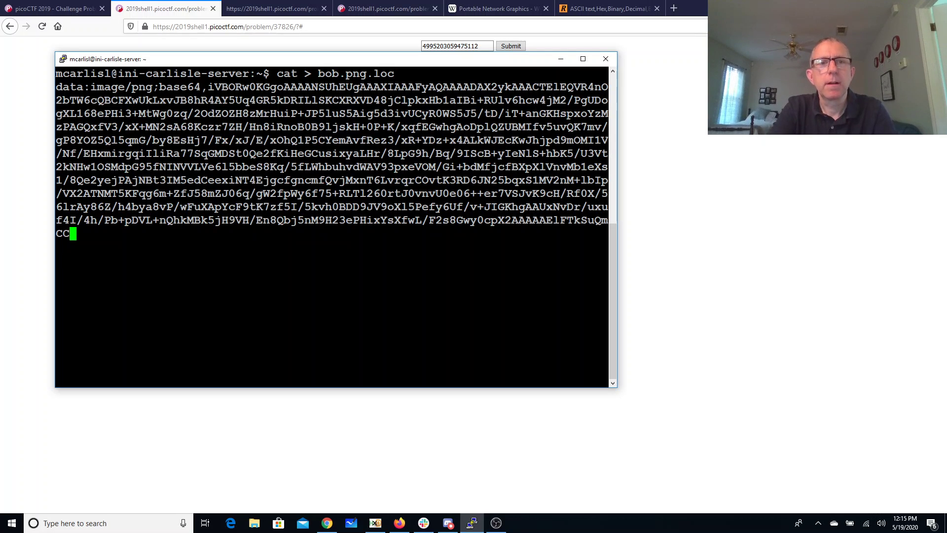
key("Return")
key("ctrl+d")
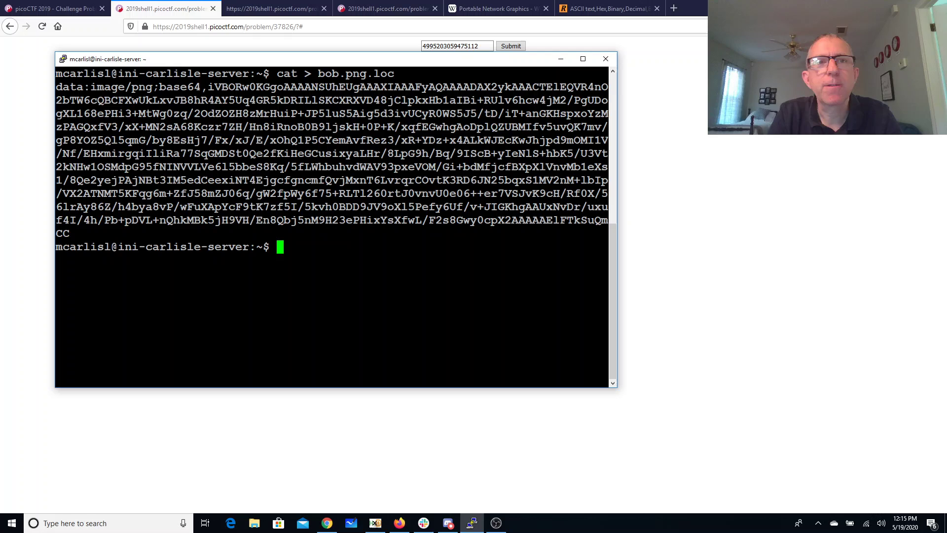
type("vi bob.png")
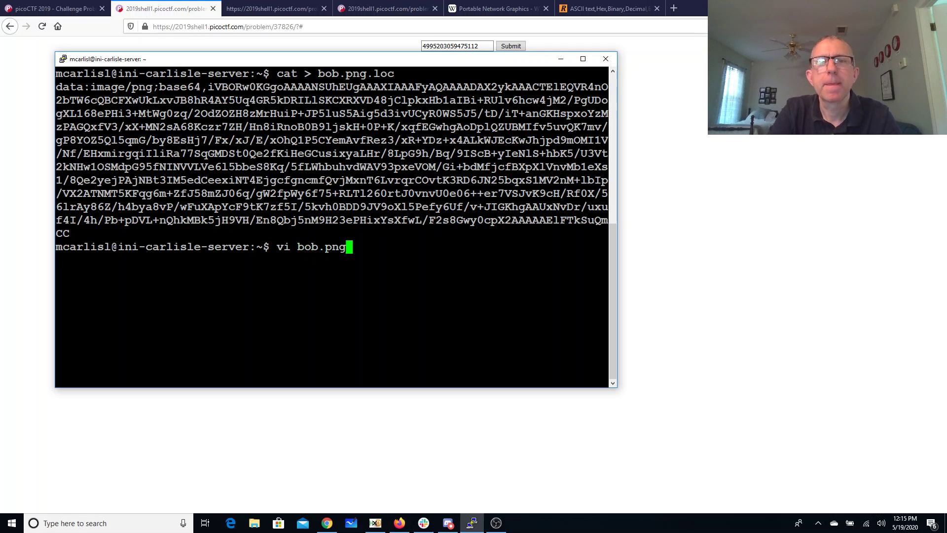
type(".loc")
Strip the data-URL prefix from bob.png.loc in vi and save it
key("Return")
key("x")
key("x")
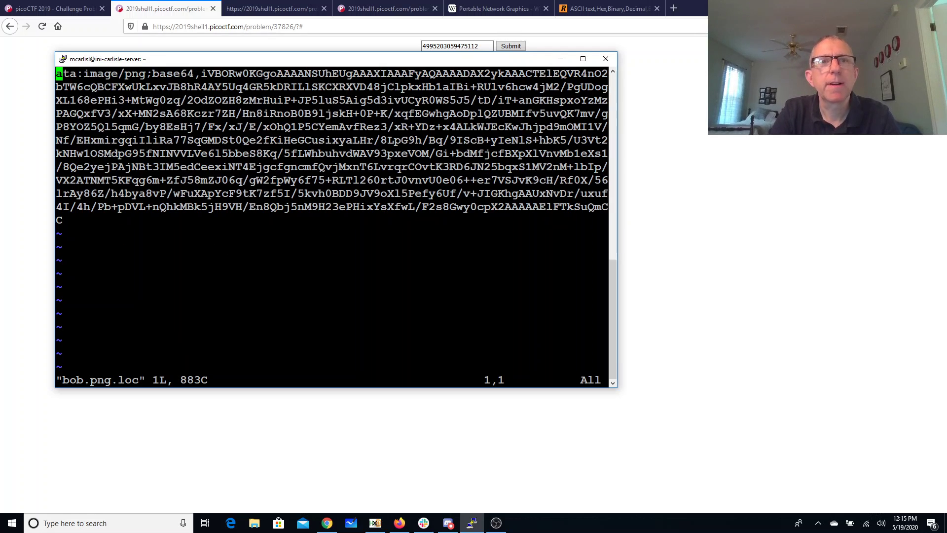
key("x")
key("x")
key("x")
key("x")
key("x")
key("x")
key("x")
key("x")
key("x")
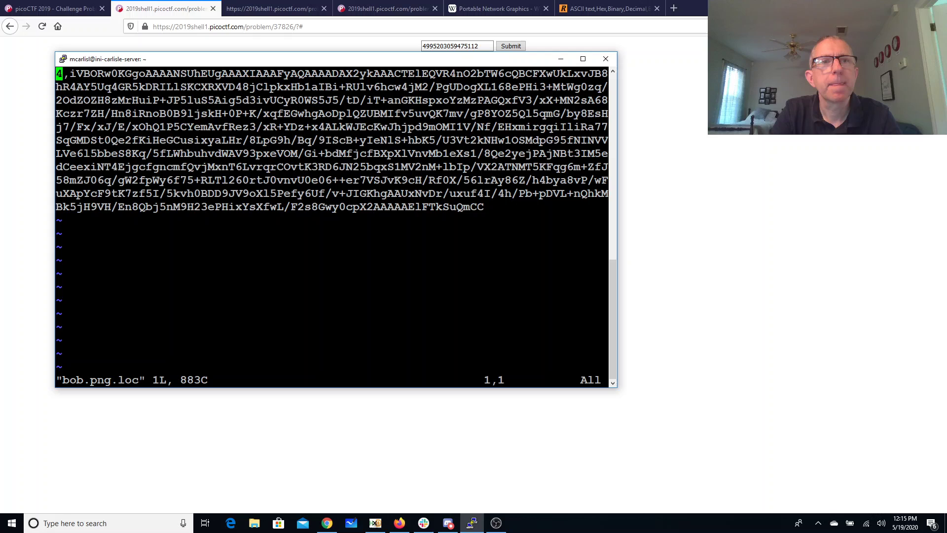
type("xx:")
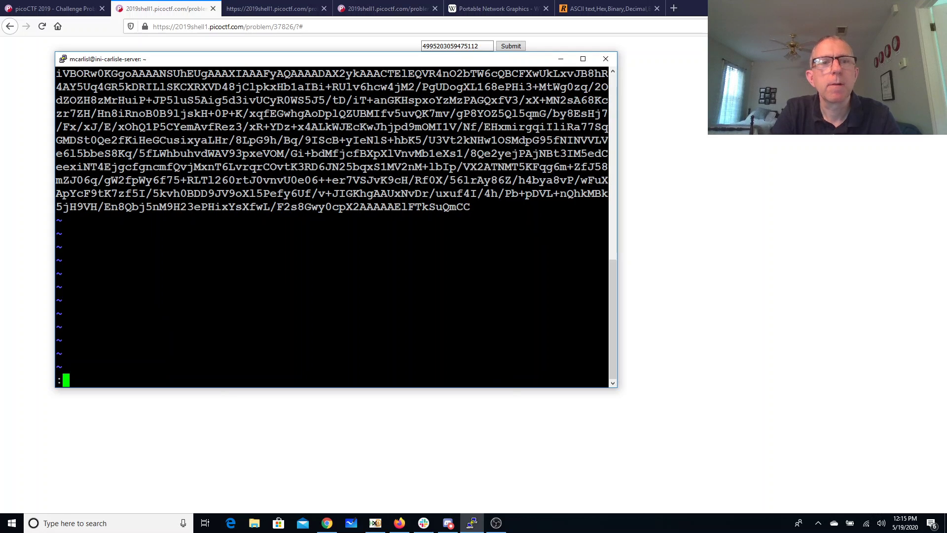
type("wq")
key("Return")
type("base")
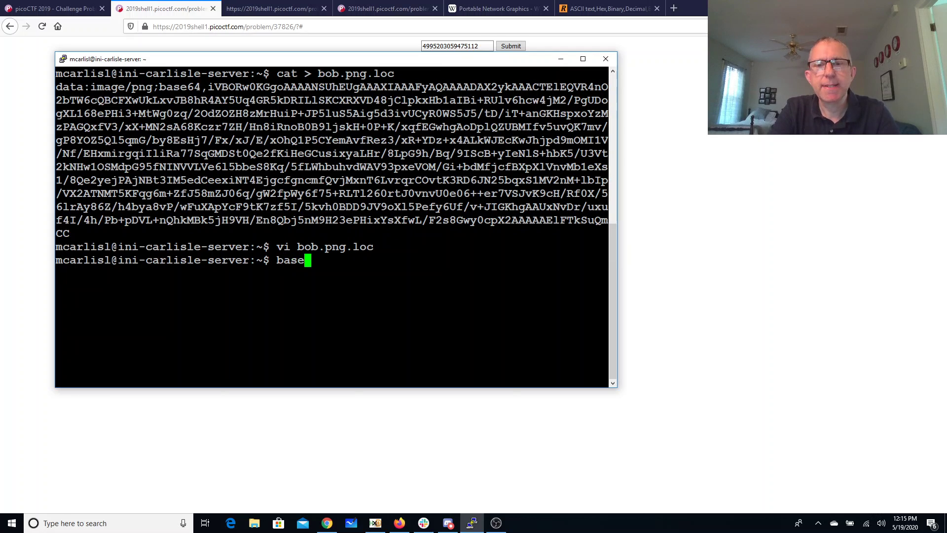
type("64 -d pbob")
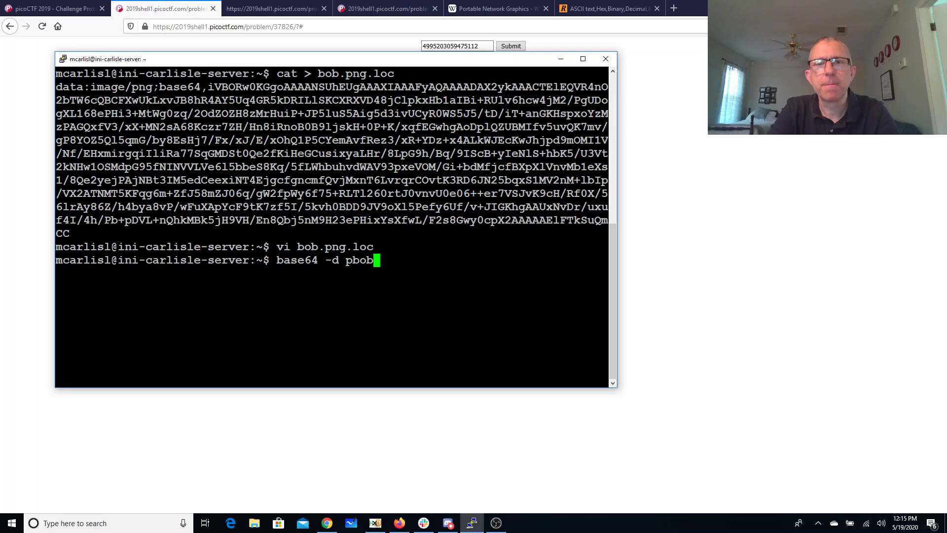
Decode bob.png.loc with base64 -d into bob.png
key("BackSpace")
key("BackSpace")
key("BackSpace")
key("BackSpace")
type("o")
key("BackSpace")
key("BackSpace")
type("b")
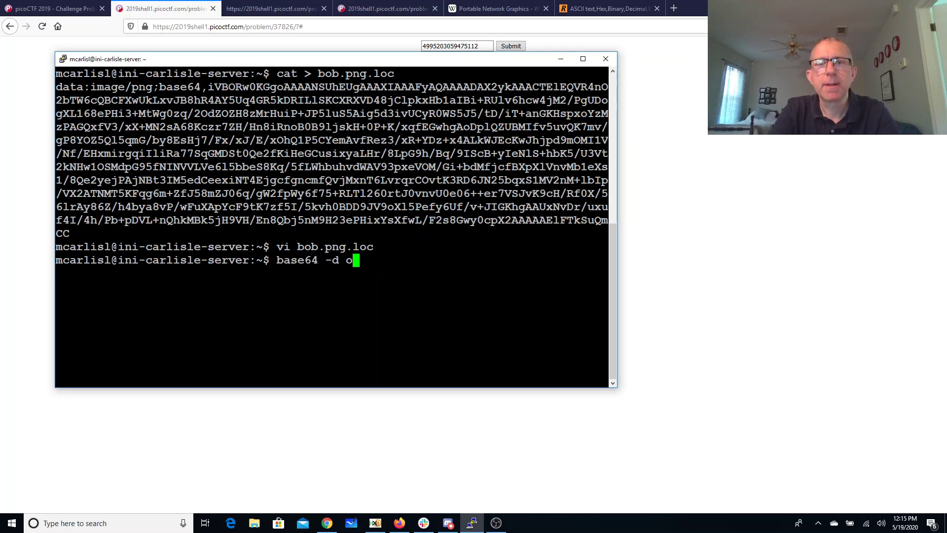
type("ob")
key("BackSpace")
key("BackSpace")
key("BackSpace")
type("bob.png")
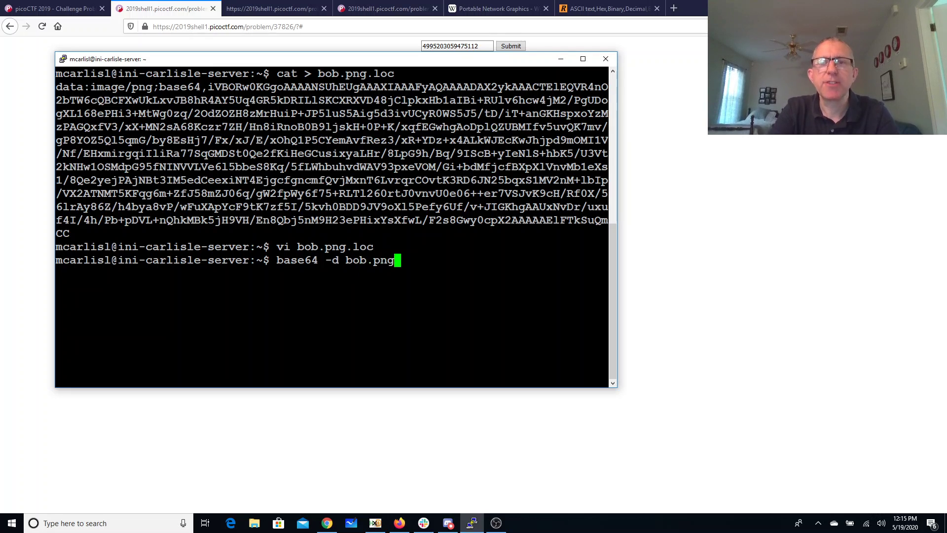
type(".loc > bob")
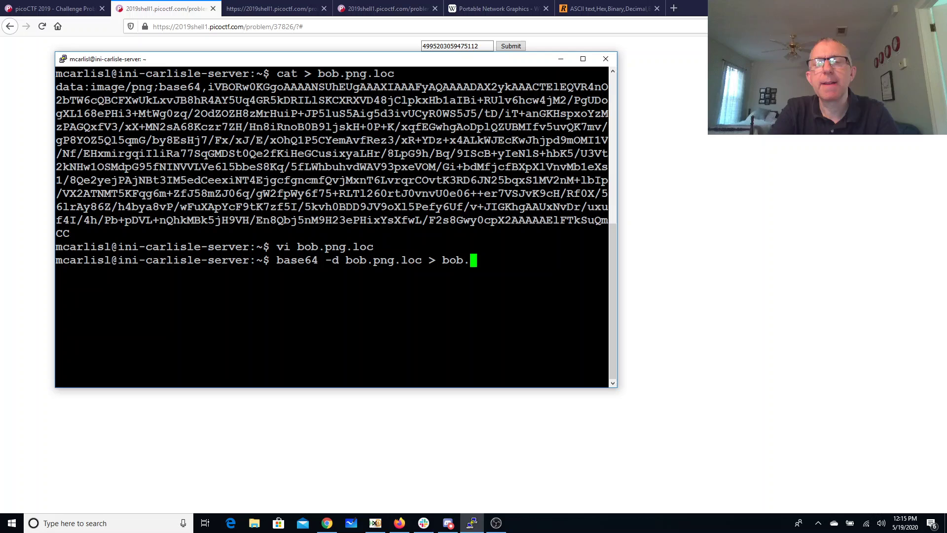
type(".png")
key("Return")
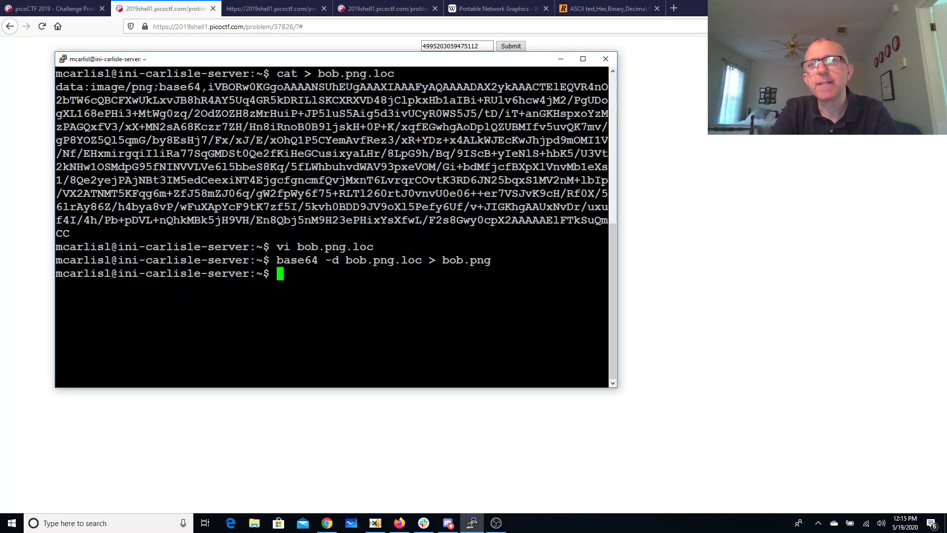
type("zb")
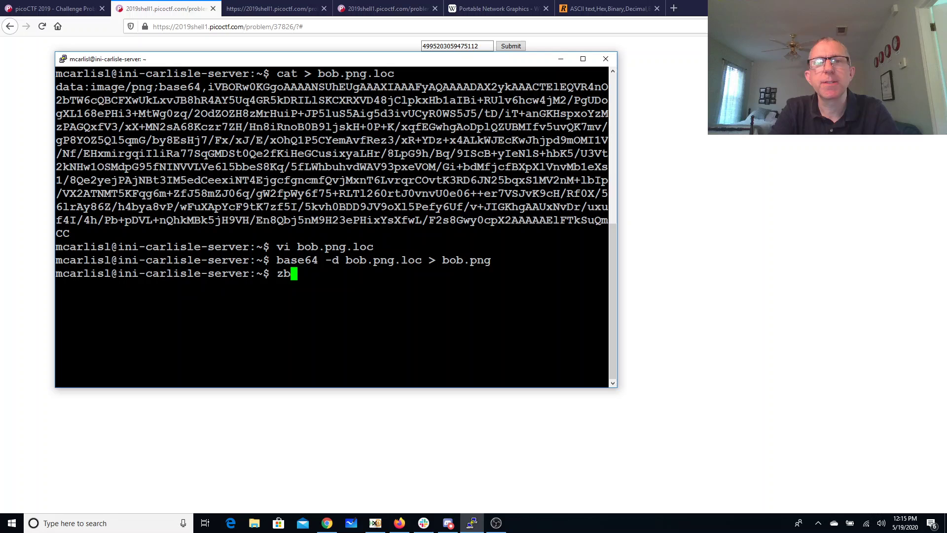
type("arimg ")
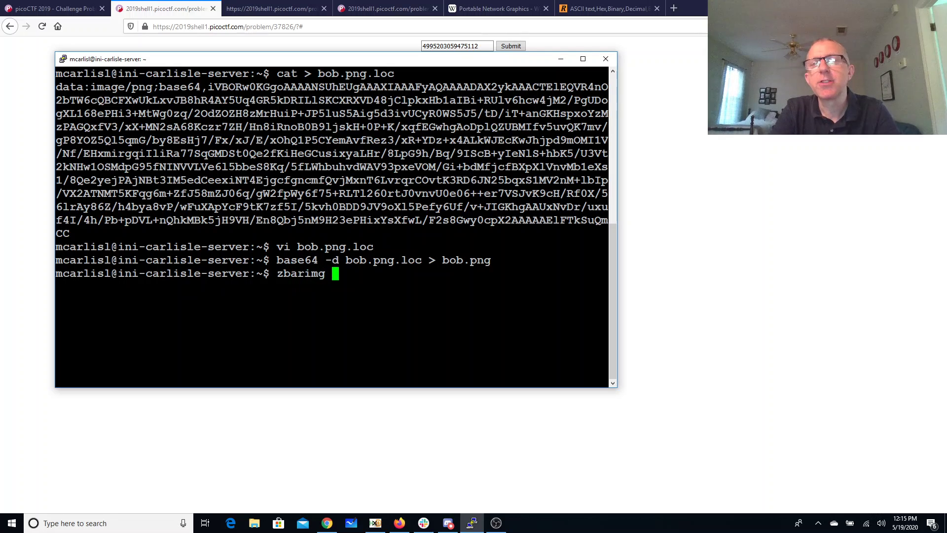
type("bob.png")
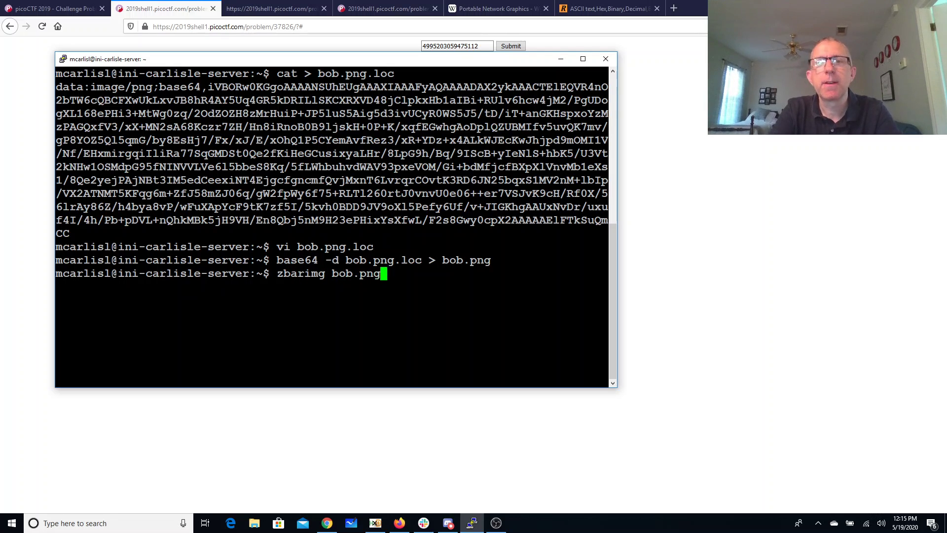
Run zbarimg on bob.png and highlight the flag picoCTF{b7794daf95ade3c353aa8618c3a7e2c6}
key("Return")
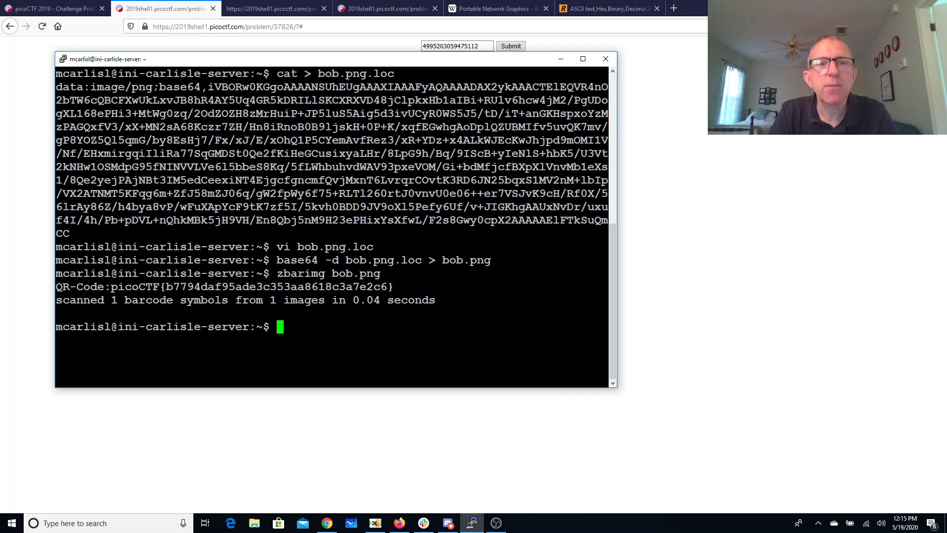
left_click_drag(111, 287, 394, 287)
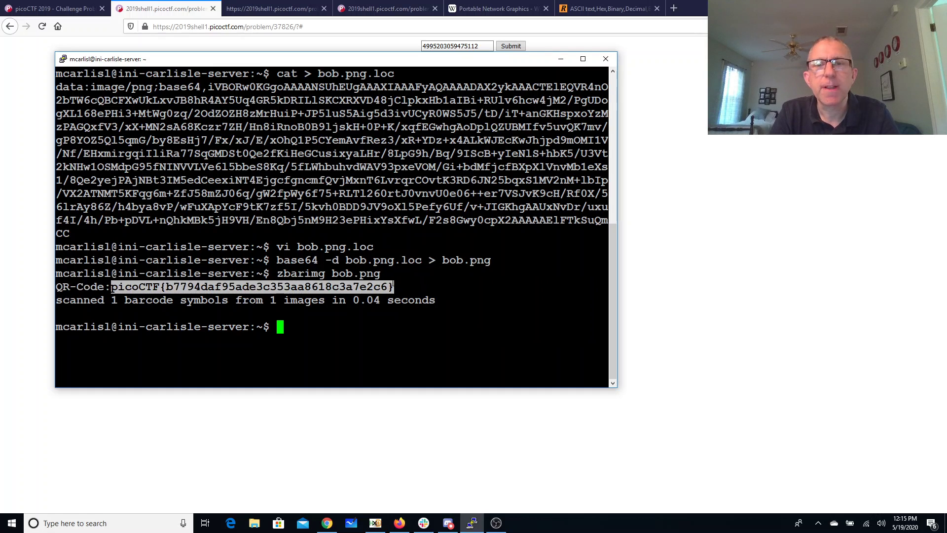